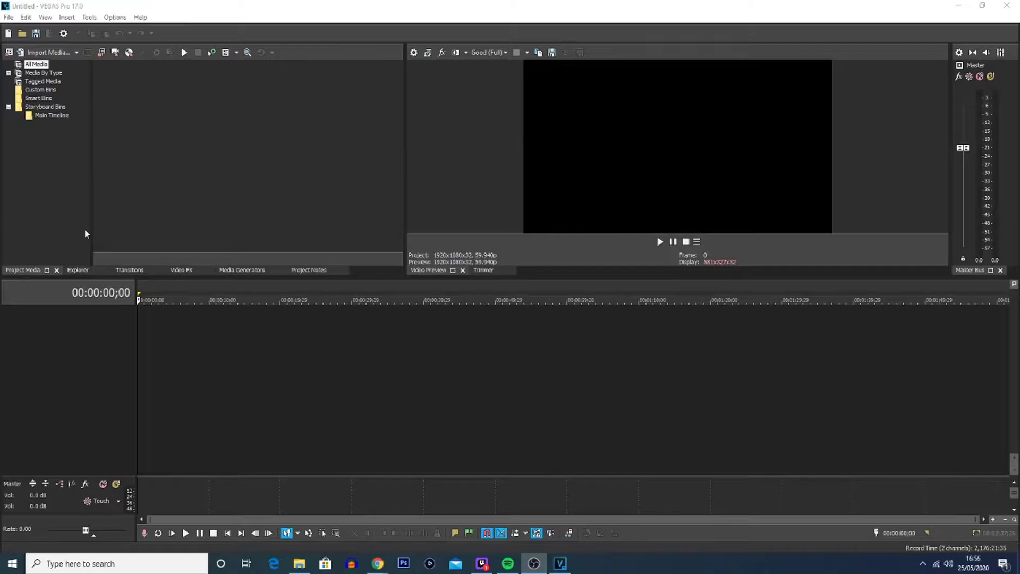
Open the Import Media browser on the Footage folder holding DSC_0007.MOV and the Minecraft footage.
{"action": "left_click", "coordinate": [56, 52]}
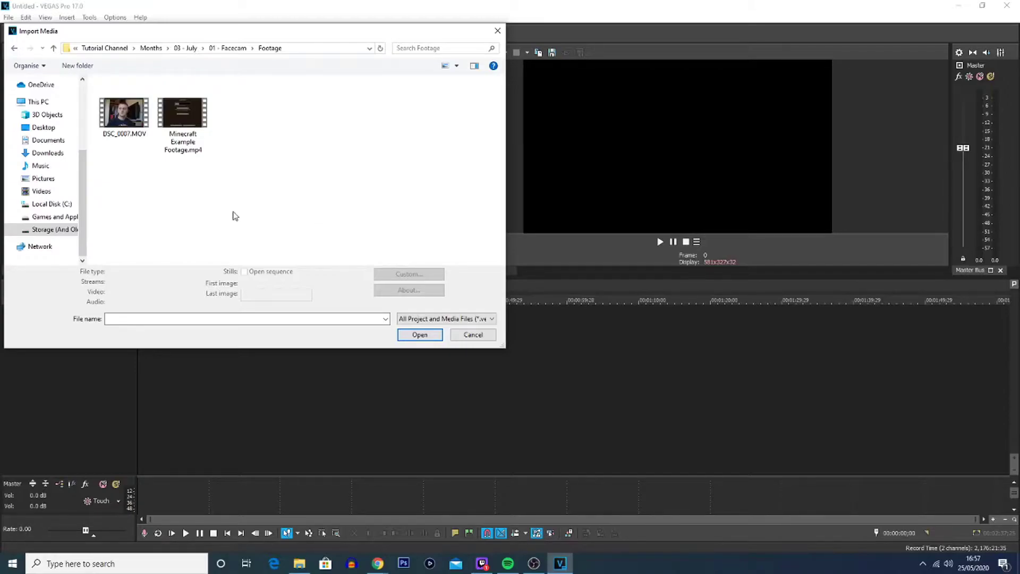
Select DSC_0007.MOV and Minecraft Example Footage.mp4 together and import them into Project Media.
{"action": "left_click", "coordinate": [122, 112]}
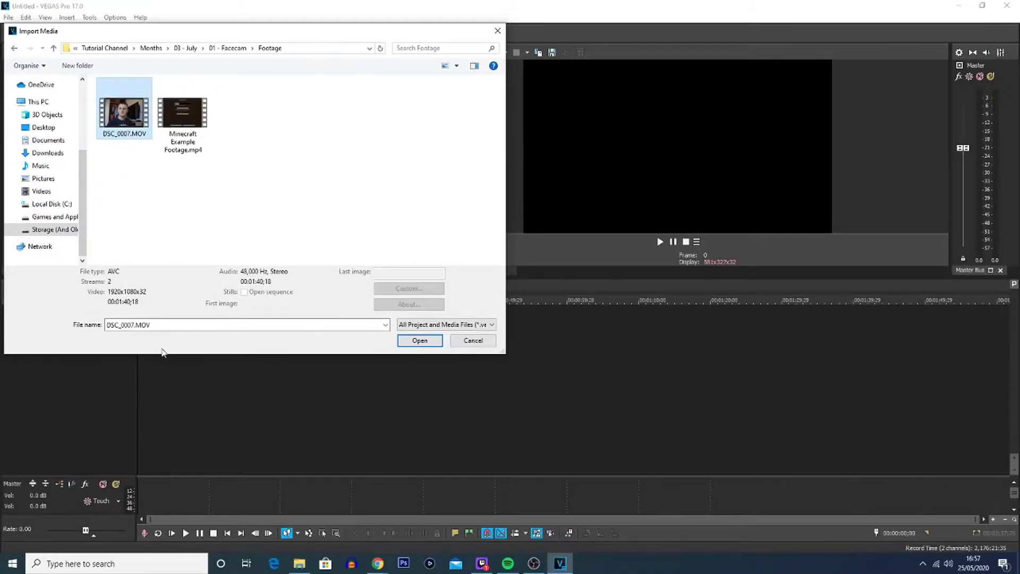
{"action": "left_click", "coordinate": [186, 116]}
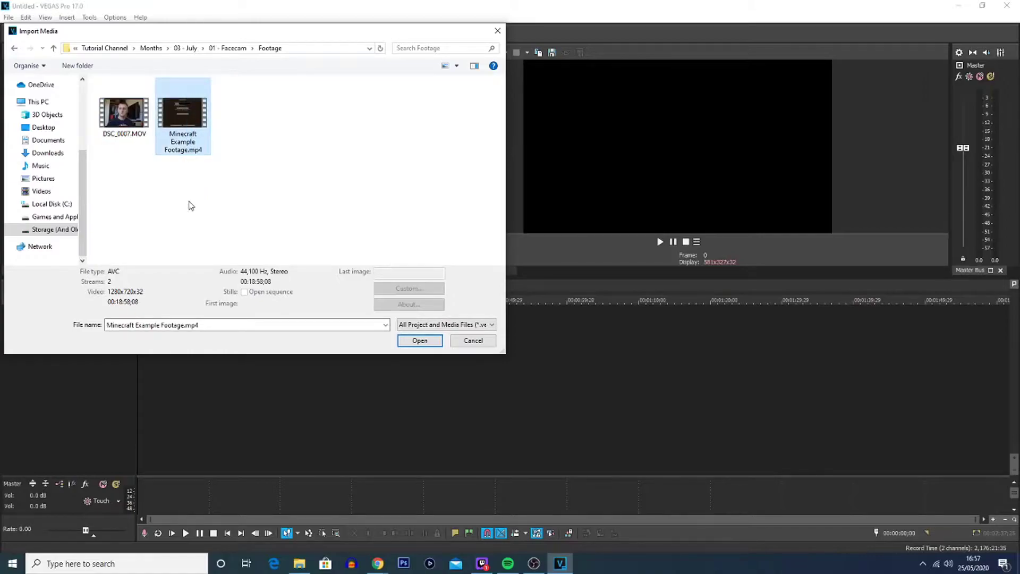
{"action": "left_click_drag", "start_coordinate": [195, 197], "coordinate": [127, 91]}
{"action": "left_click", "coordinate": [410, 341]}
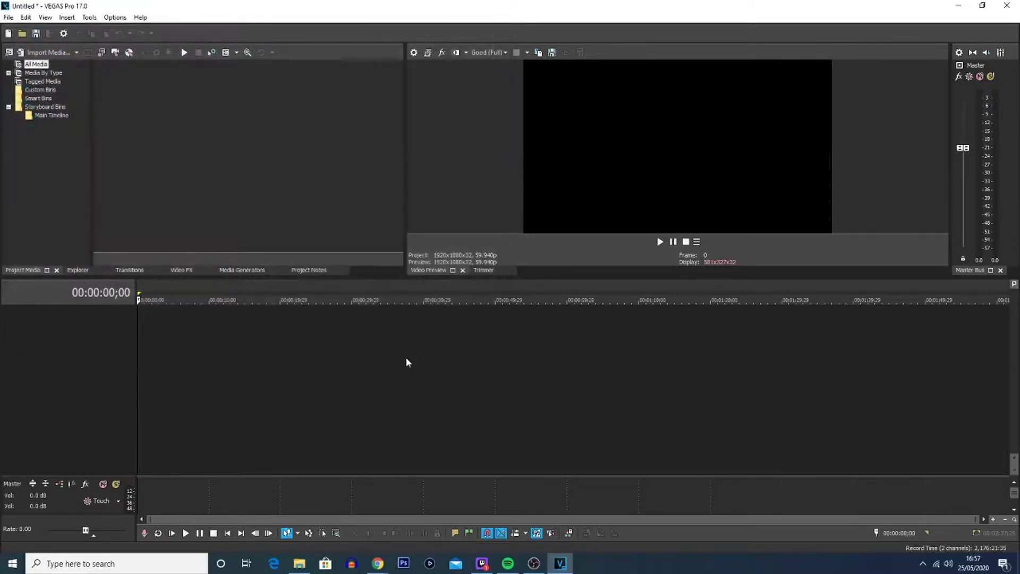
{"action": "left_click", "coordinate": [273, 180]}
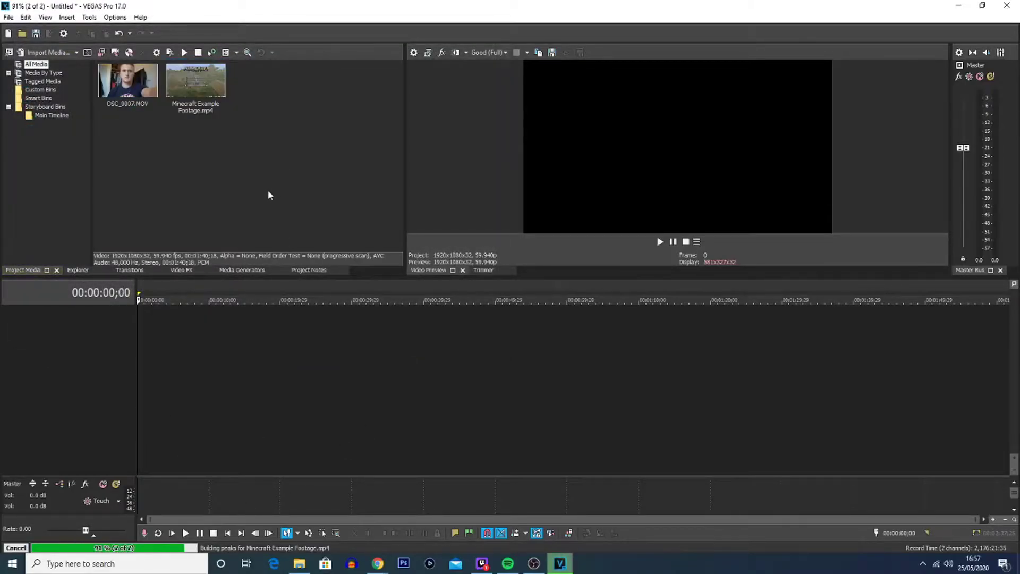
Drag Minecraft Example Footage.mp4 onto the timeline and match project settings to 1280x720, 30 fps.
{"action": "left_click", "coordinate": [189, 82]}
{"action": "left_click_drag", "start_coordinate": [179, 223], "coordinate": [140, 367]}
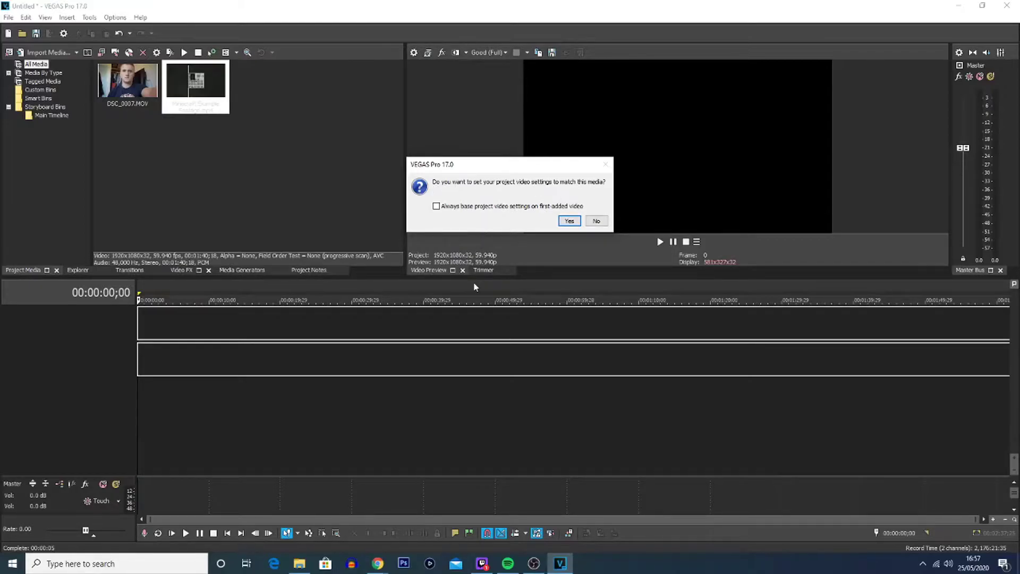
{"action": "left_click", "coordinate": [569, 221]}
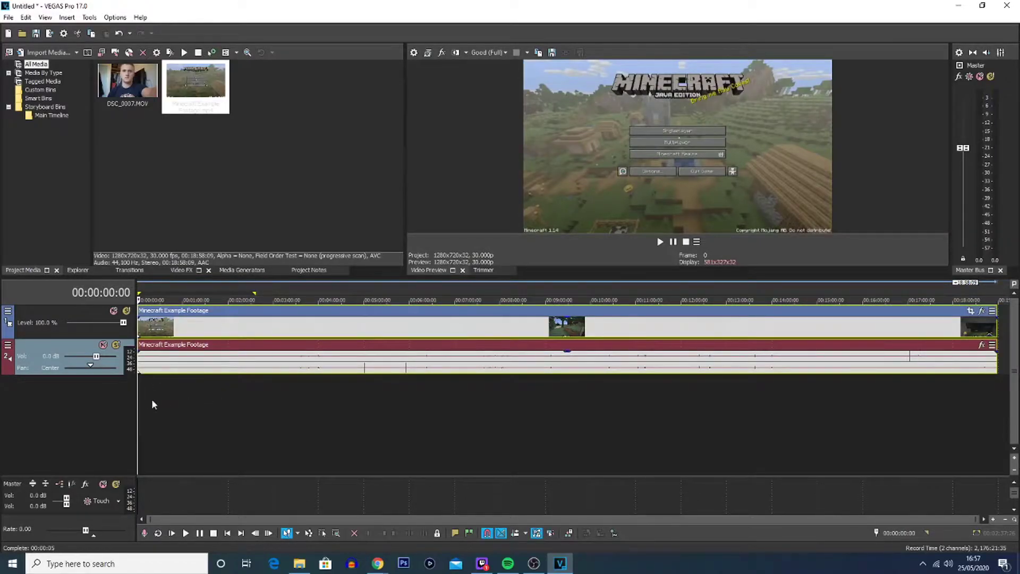
Insert a new video track and place DSC_0007.MOV at its start.
{"action": "right_click", "coordinate": [190, 396]}
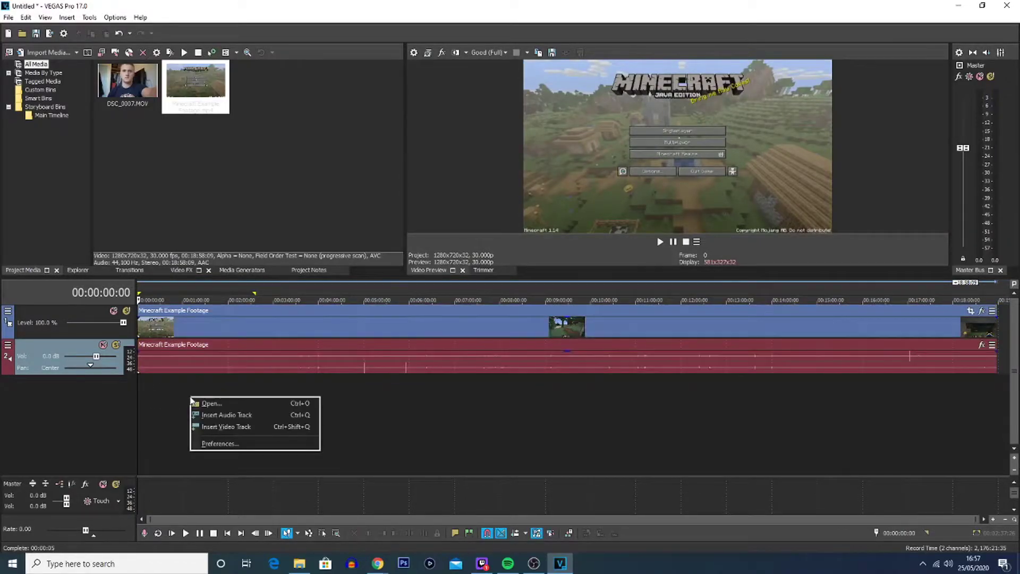
{"action": "left_click", "coordinate": [226, 426]}
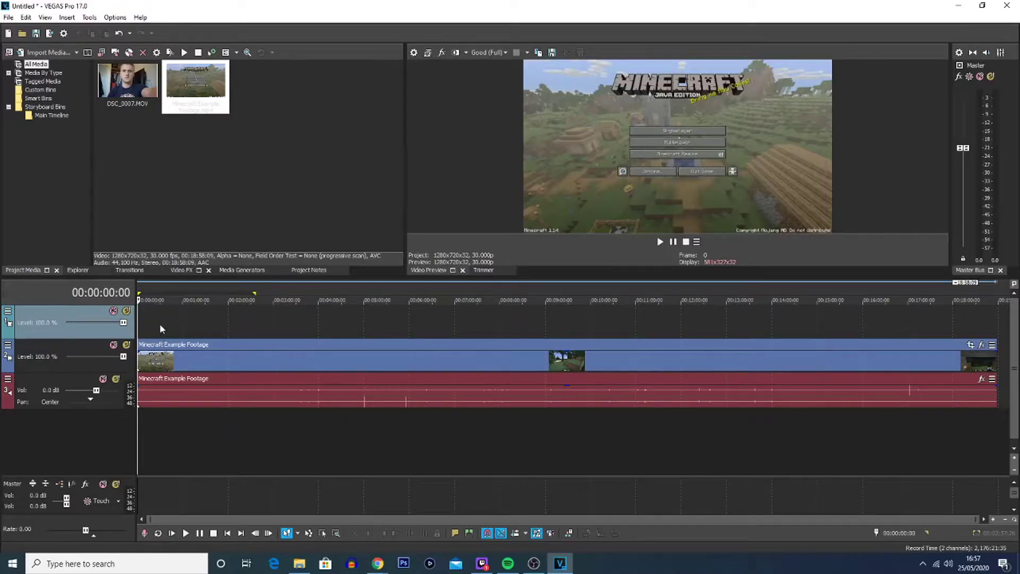
{"action": "left_click_drag", "start_coordinate": [160, 326], "coordinate": [231, 335]}
{"action": "left_click", "coordinate": [231, 334]}
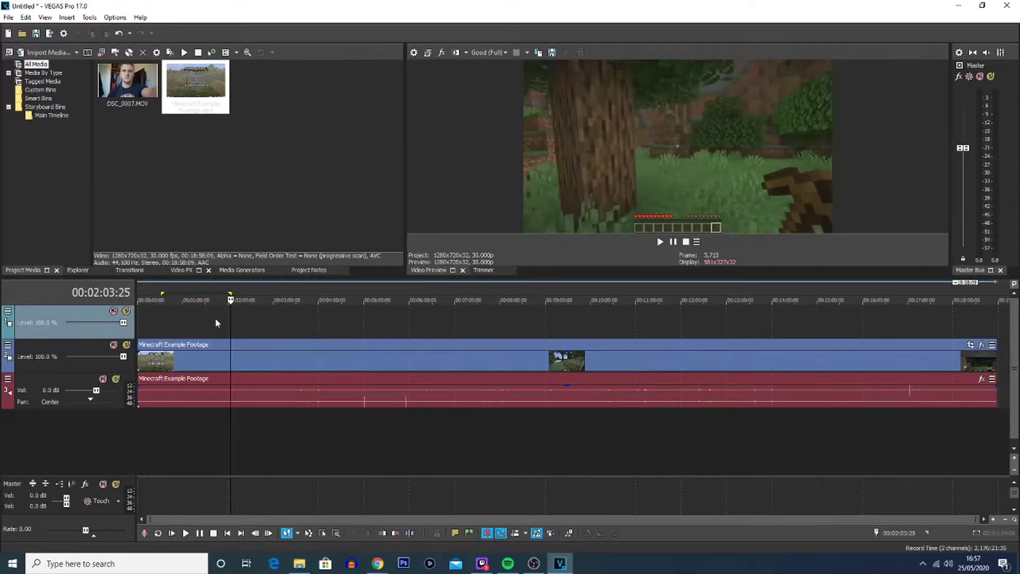
{"action": "left_click_drag", "start_coordinate": [127, 81], "coordinate": [156, 332]}
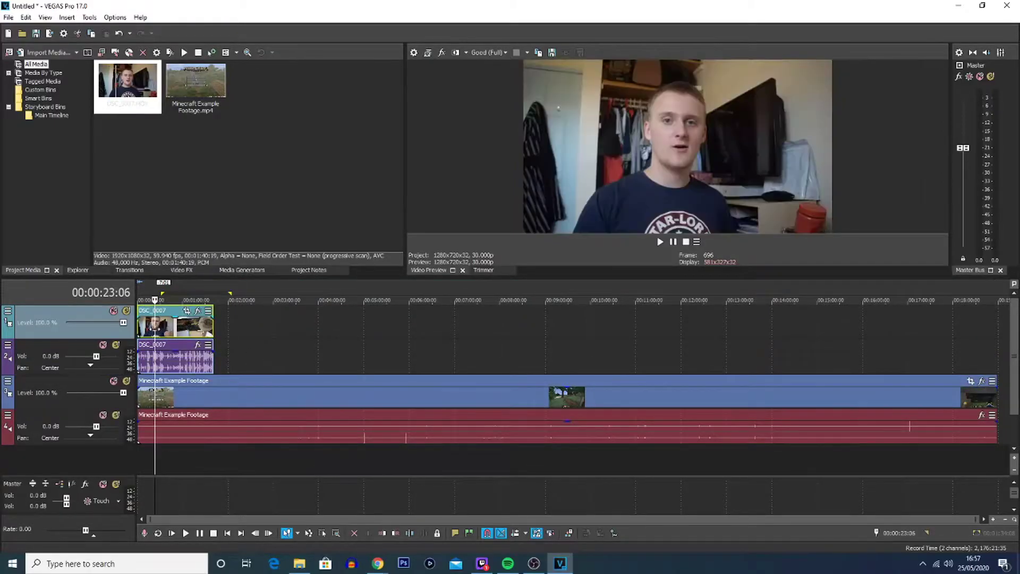
Split the Minecraft event at 00:01:46:28 and delete the part after the cut.
{"action": "left_click", "coordinate": [210, 398]}
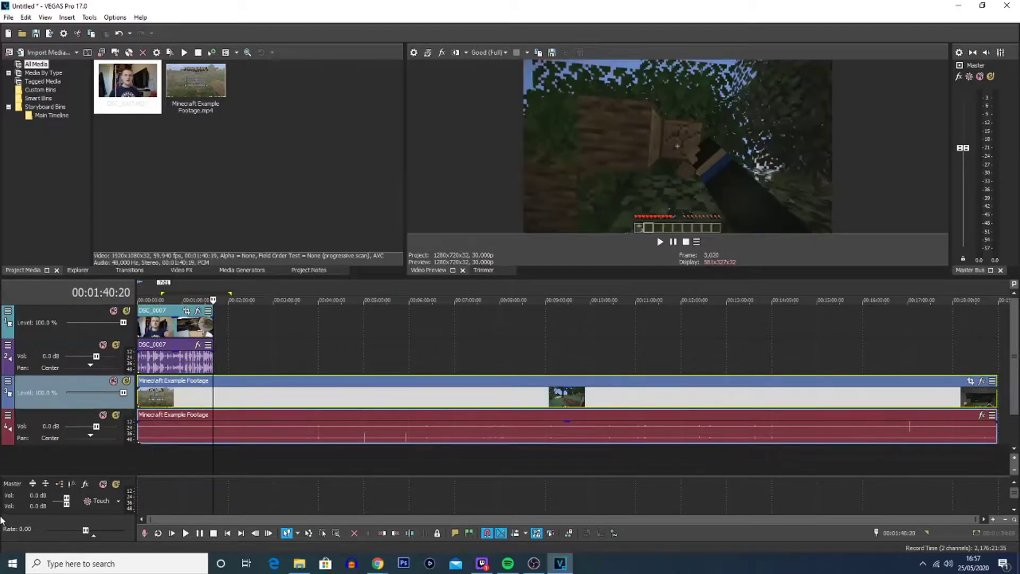
{"action": "left_click", "coordinate": [218, 398]}
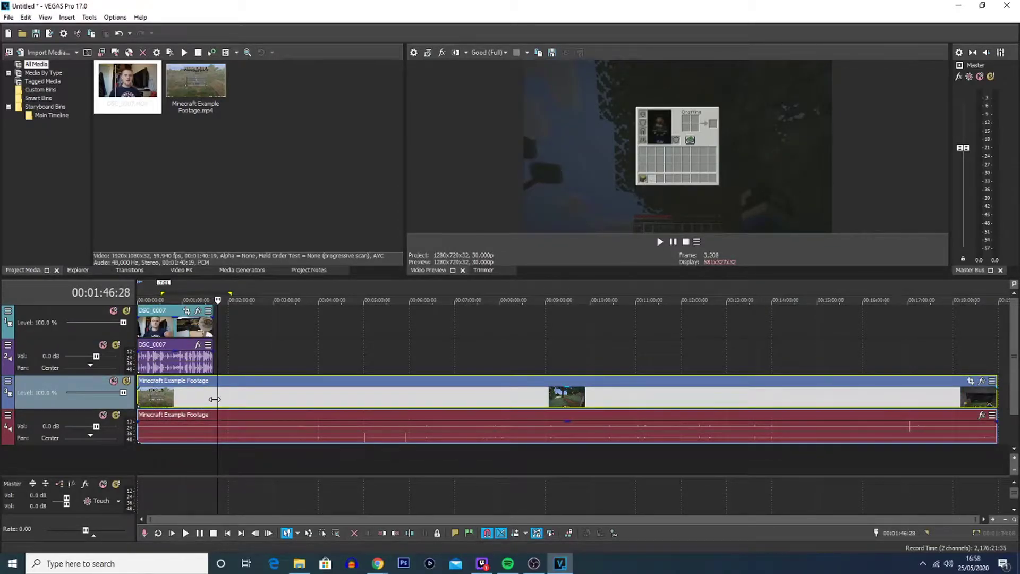
{"action": "key", "text": "s"}
{"action": "left_click", "coordinate": [257, 398]}
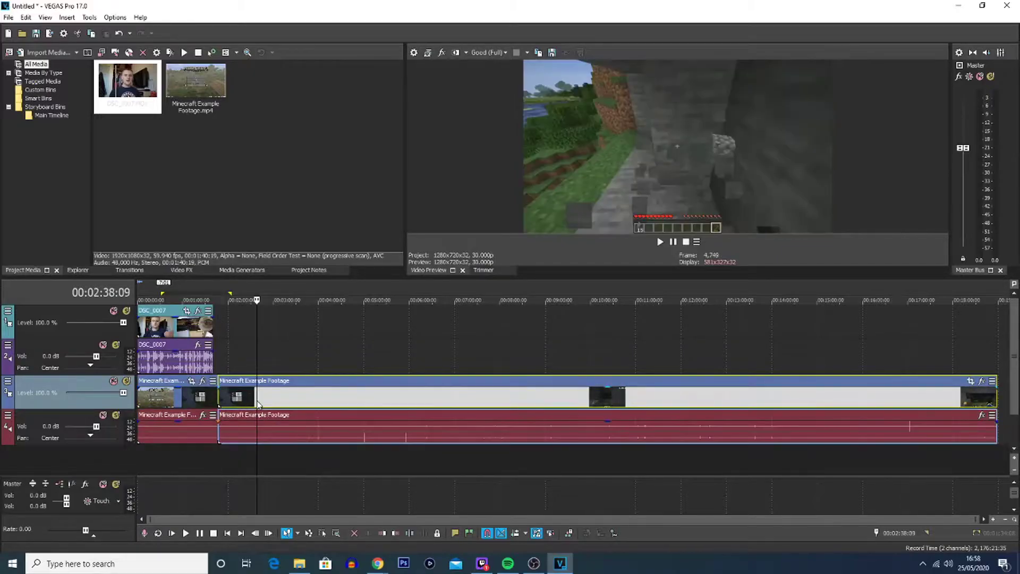
{"action": "key", "text": "Delete"}
{"action": "scroll", "coordinate": [180, 453], "scroll_direction": "up", "scroll_amount": 3}
{"action": "scroll", "coordinate": [180, 452], "scroll_direction": "down", "scroll_amount": 2}
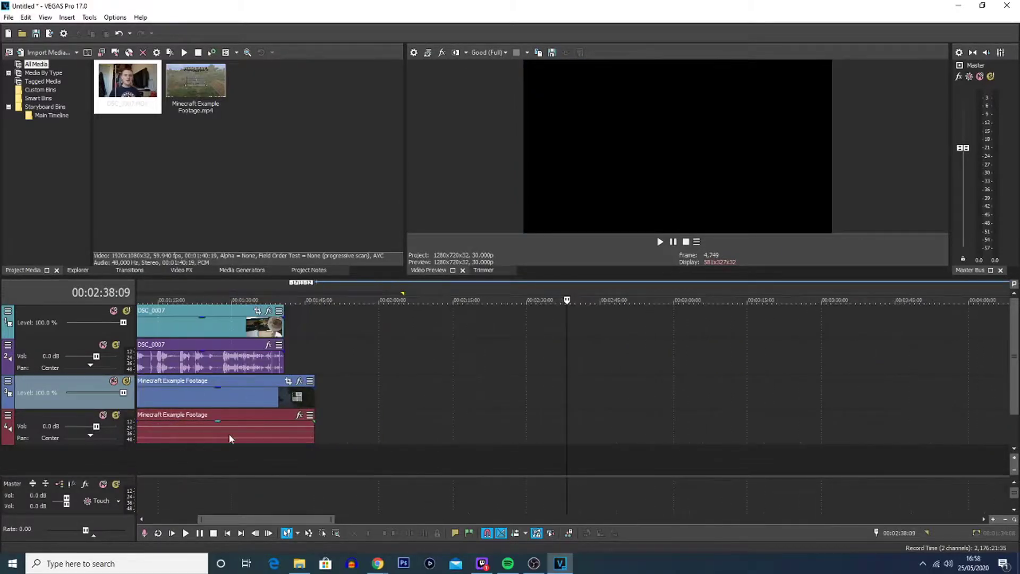
{"action": "left_click", "coordinate": [168, 434]}
{"action": "scroll", "coordinate": [160, 434], "scroll_direction": "up", "scroll_amount": 5}
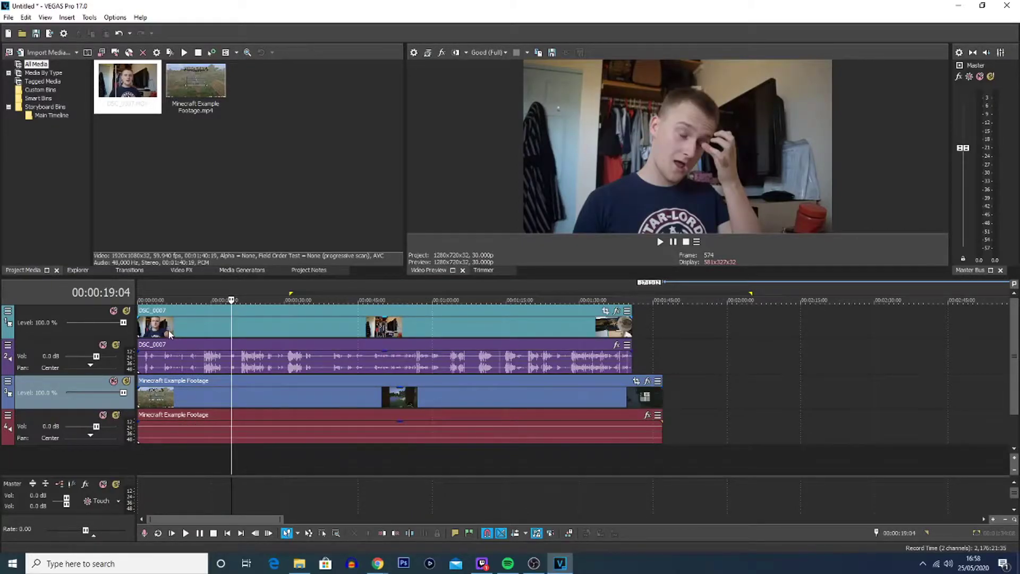
Slide the DSC_0007 webcam clip later, fine-tuning its position against the gameplay start.
{"action": "left_click_drag", "start_coordinate": [166, 332], "coordinate": [192, 332]}
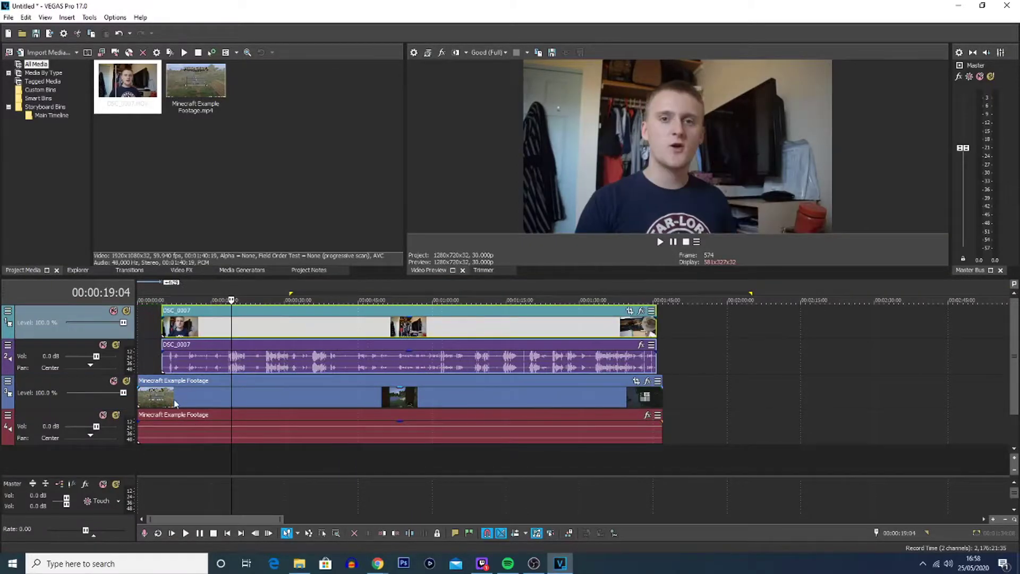
{"action": "left_click", "coordinate": [171, 403]}
{"action": "left_click", "coordinate": [146, 347]}
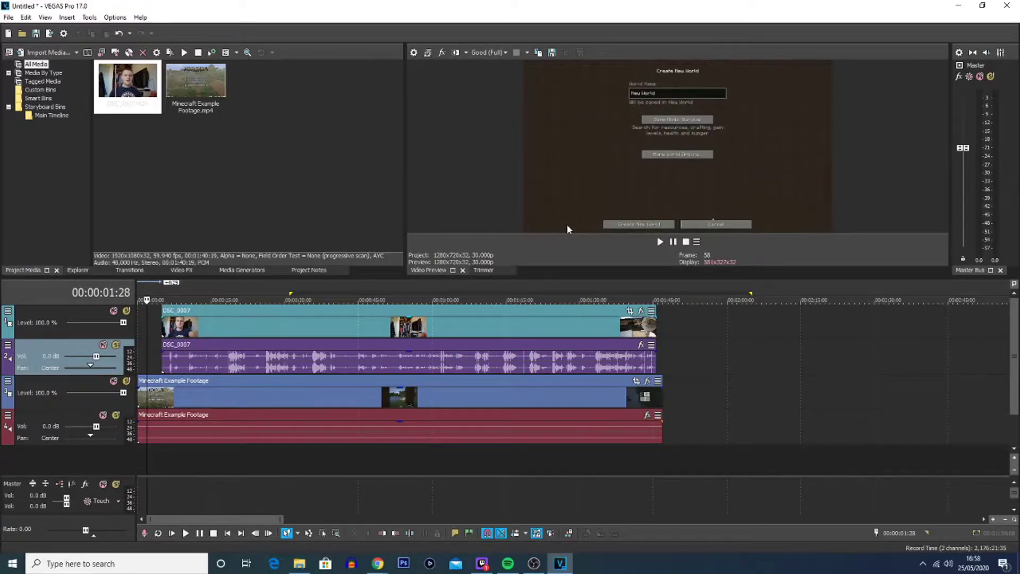
{"action": "left_click", "coordinate": [174, 363]}
{"action": "mouse_move", "coordinate": [228, 326]}
{"action": "left_mouse_down"}
{"action": "mouse_move", "coordinate": [305, 330]}
{"action": "mouse_move", "coordinate": [216, 333]}
{"action": "left_mouse_up"}
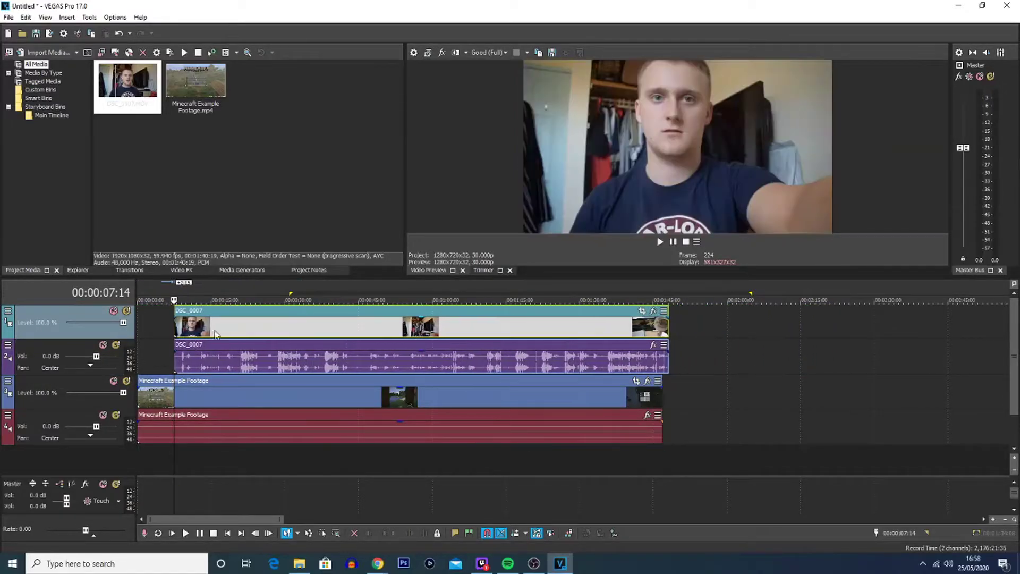
{"action": "left_click", "coordinate": [147, 399]}
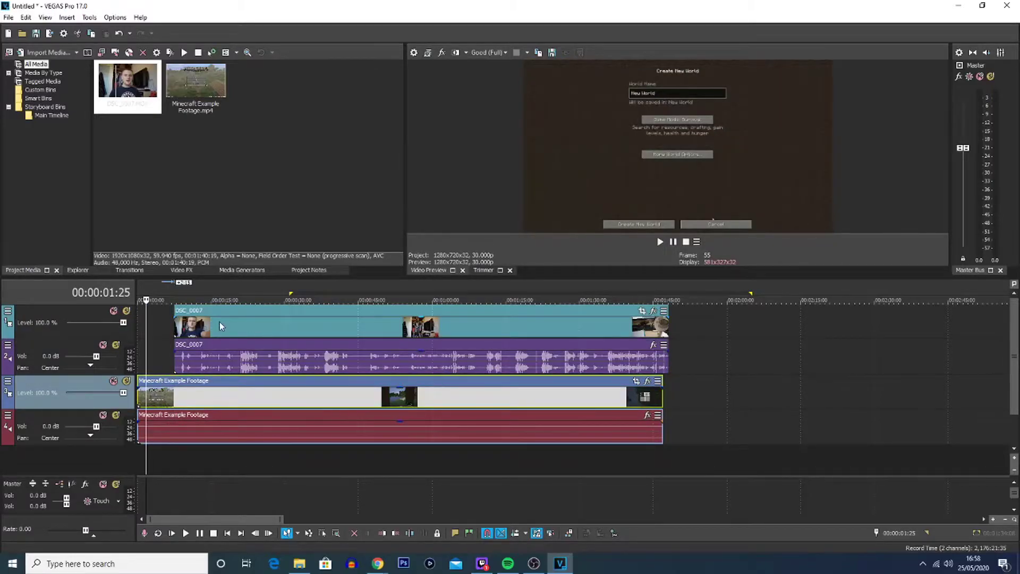
{"action": "left_click_drag", "start_coordinate": [219, 322], "coordinate": [203, 322]}
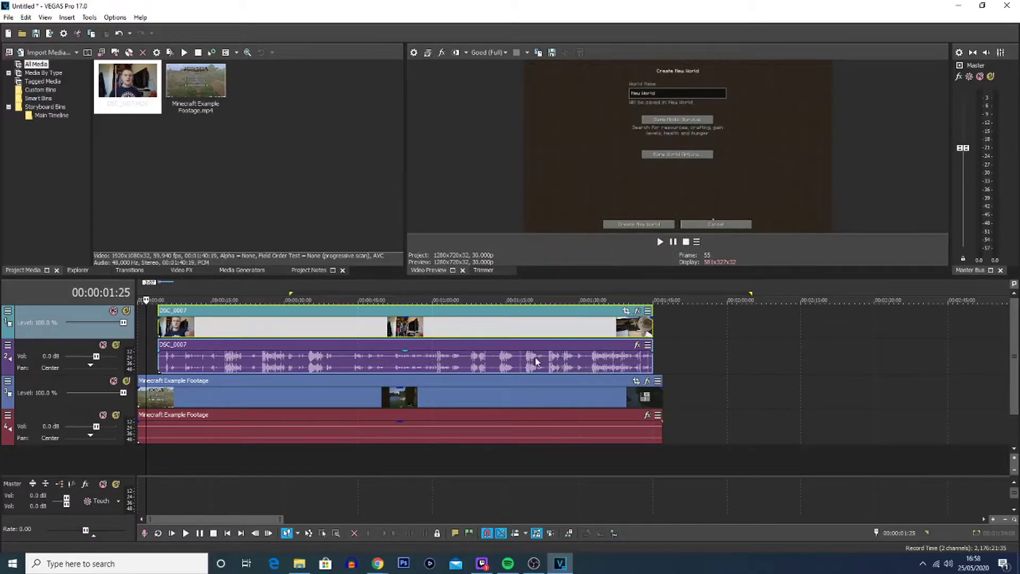
Compare webcam and gameplay frames between 4 and 16 seconds and play back to confirm sync.
{"action": "left_click", "coordinate": [189, 360]}
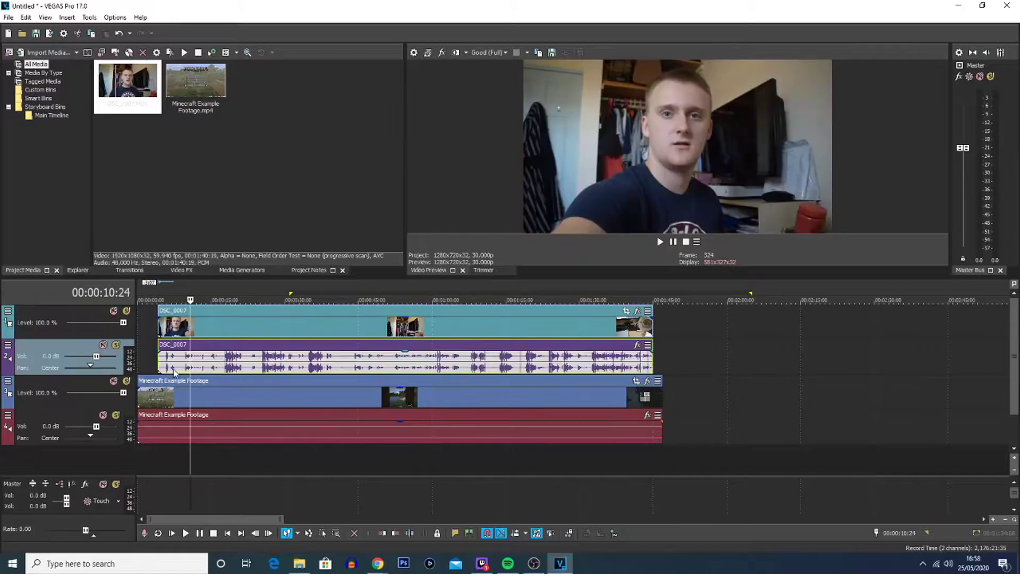
{"action": "left_click", "coordinate": [158, 400]}
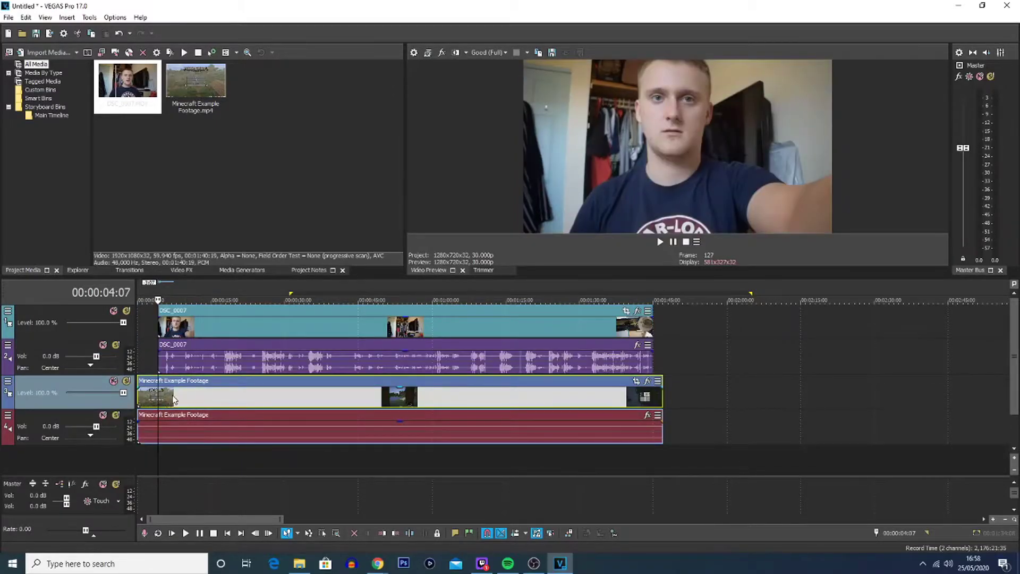
{"action": "left_click", "coordinate": [167, 366]}
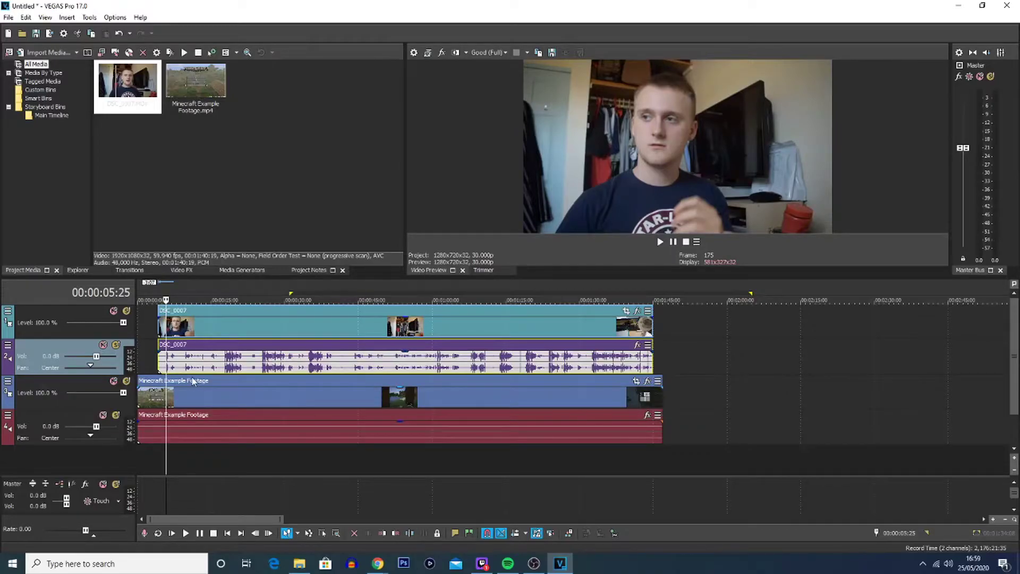
{"action": "left_click", "coordinate": [158, 400]}
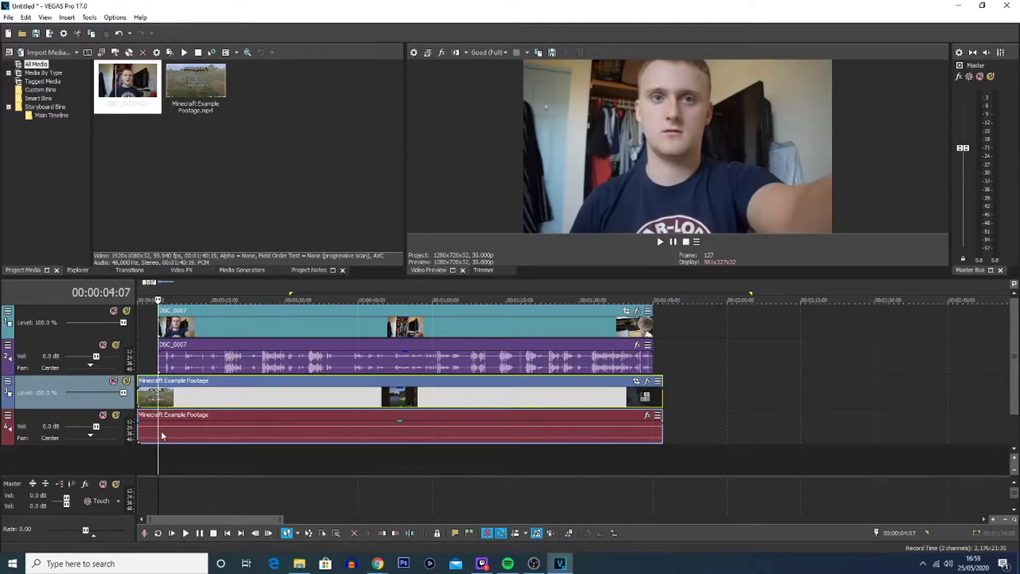
{"action": "left_click", "coordinate": [160, 433]}
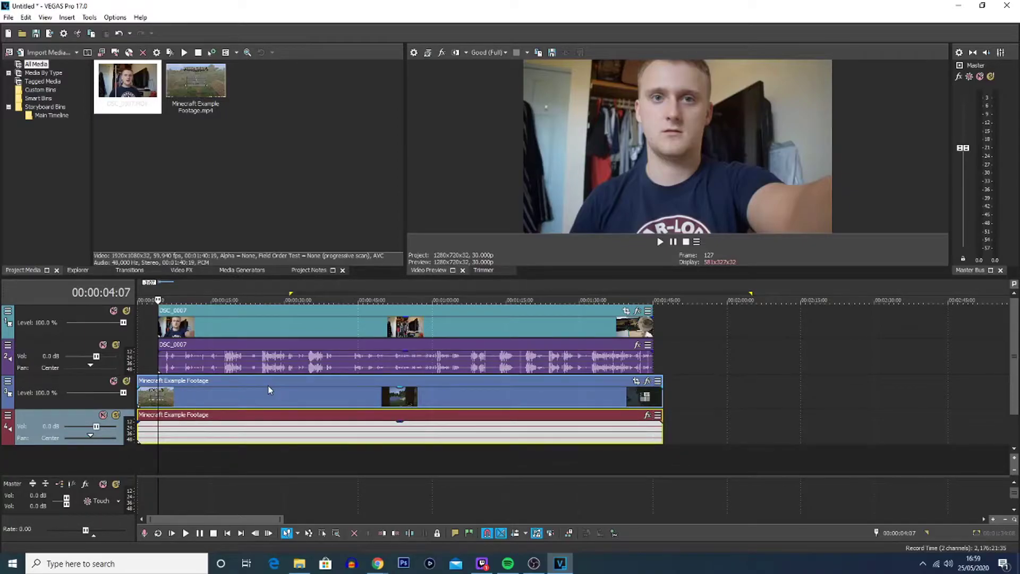
{"action": "scroll", "coordinate": [175, 372], "scroll_direction": "up", "scroll_amount": 5}
{"action": "left_click", "coordinate": [244, 368]}
{"action": "key", "text": "space"}
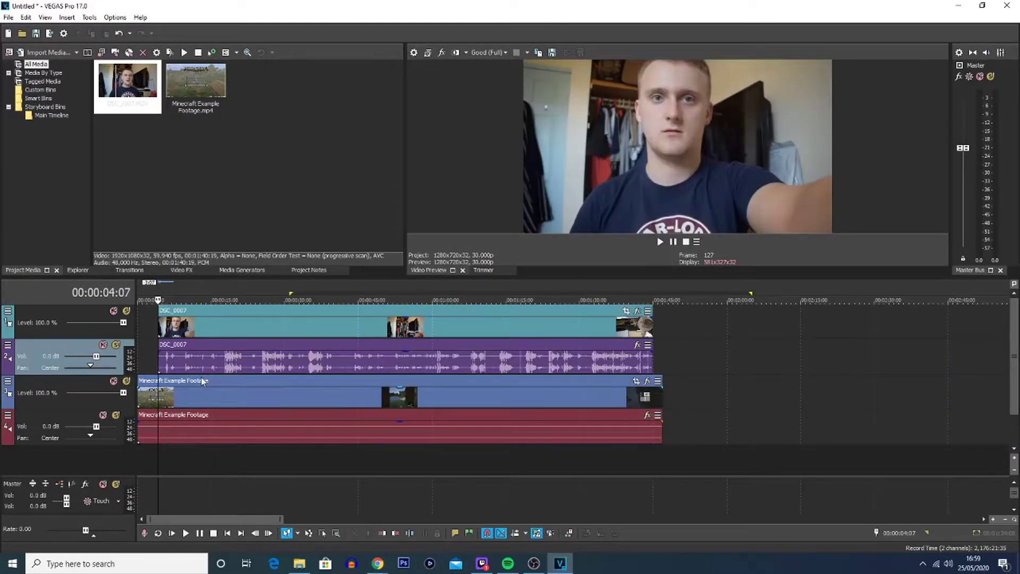
{"action": "left_click", "coordinate": [179, 335]}
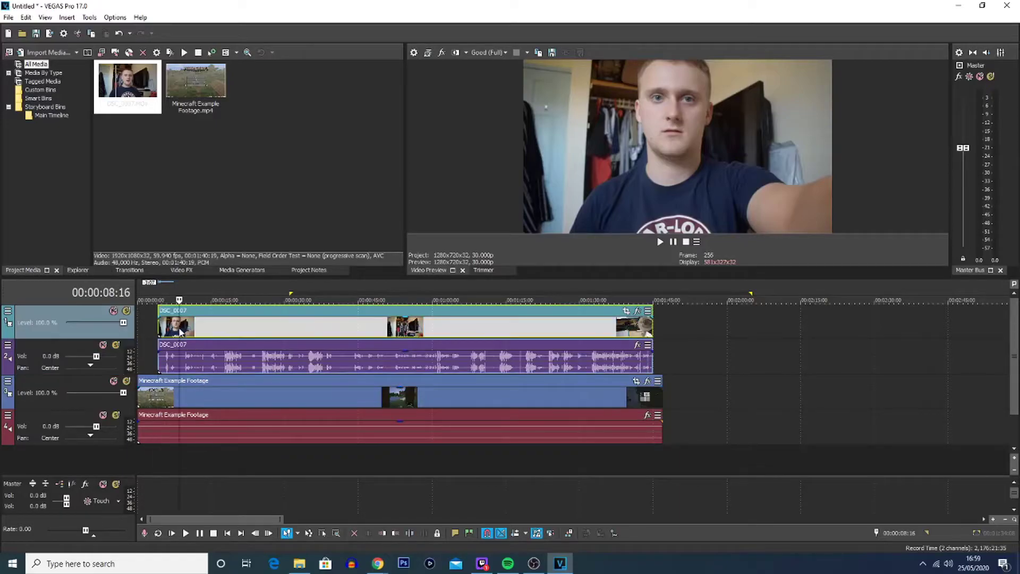
{"action": "left_click", "coordinate": [215, 398]}
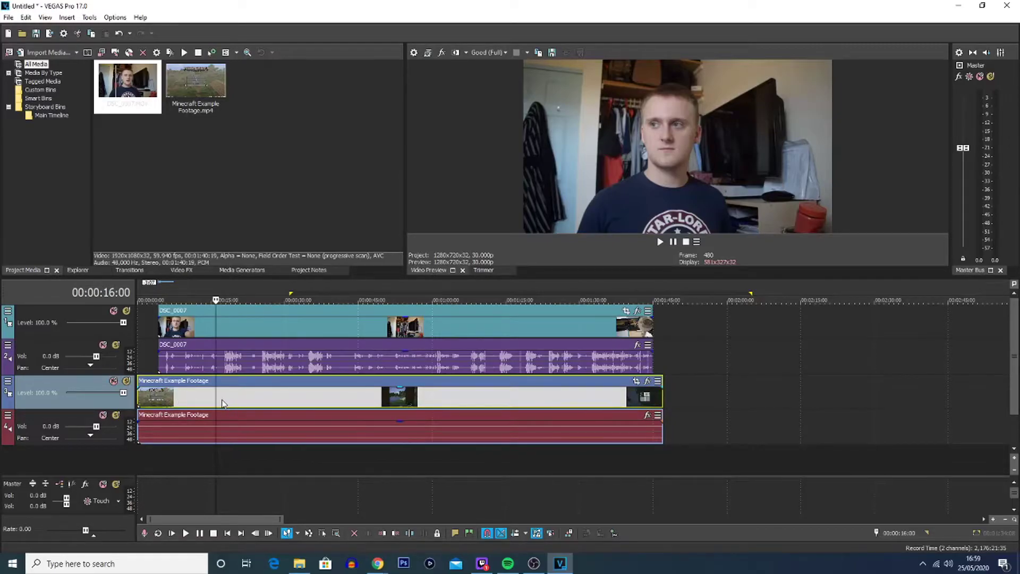
Play the timeline from about 17 seconds to review the sync.
{"action": "scroll", "coordinate": [225, 383], "scroll_direction": "up", "scroll_amount": 3}
{"action": "left_click", "coordinate": [398, 367]}
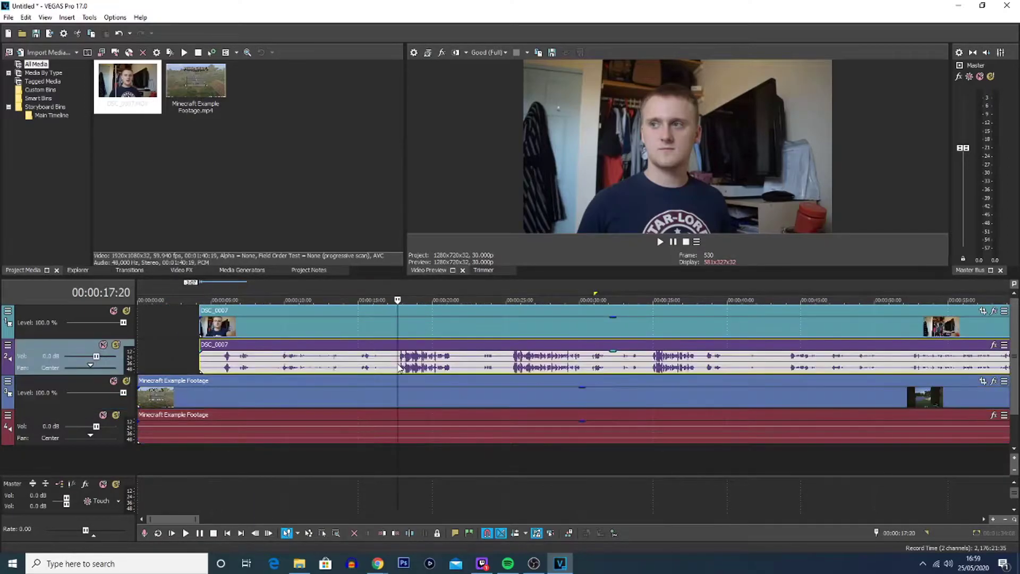
{"action": "key", "text": "space"}
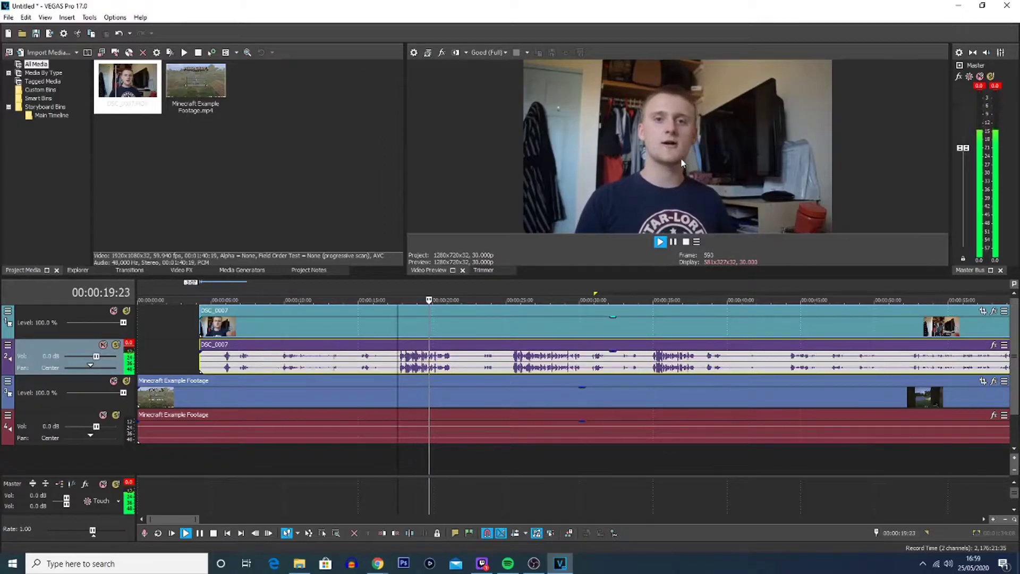
{"action": "key", "text": "space"}
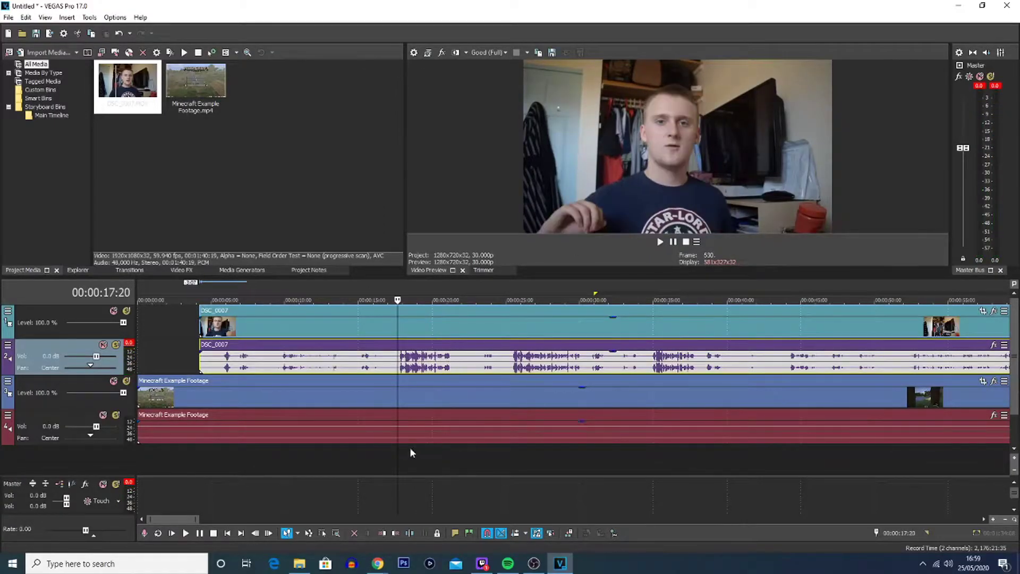
Shrink the track heights twice and set the cursor to 00:00:17:19.
{"action": "left_click", "coordinate": [1014, 475]}
{"action": "left_click", "coordinate": [1014, 474]}
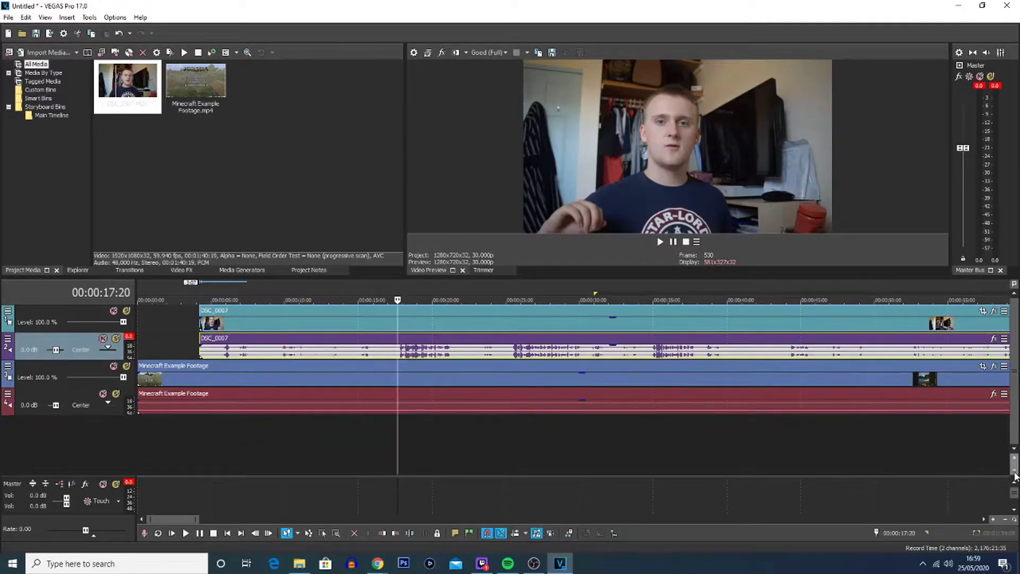
{"action": "left_click", "coordinate": [397, 425]}
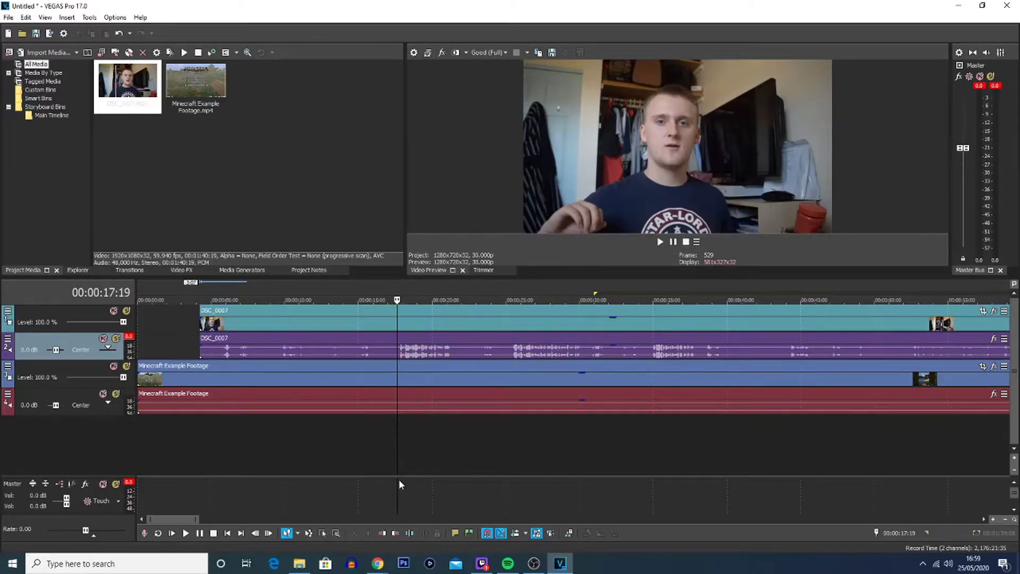
Split both clips at 00:00:17:19 and delete the opening Minecraft and DSC_0007 parts.
{"action": "key", "text": "s"}
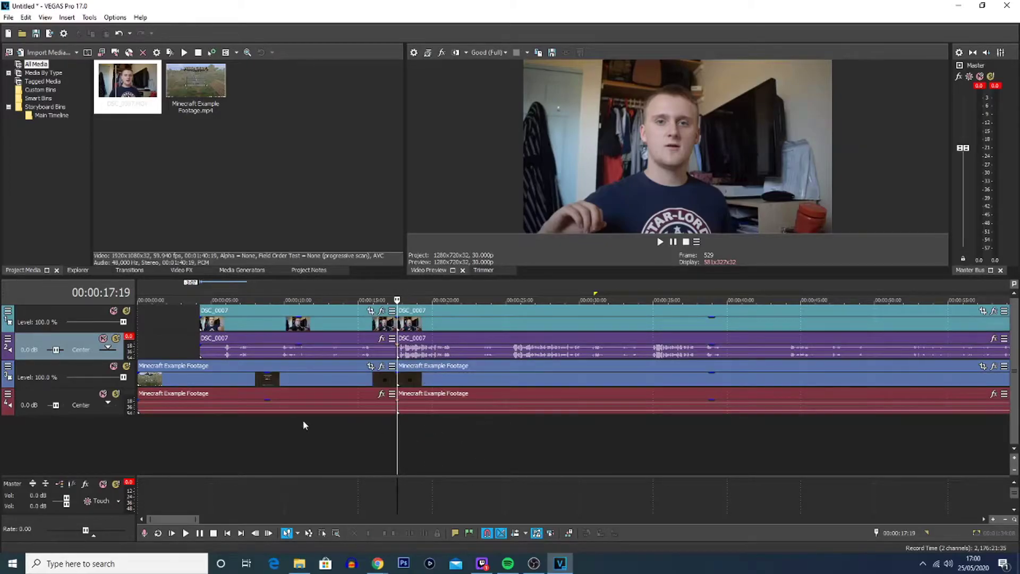
{"action": "left_click", "coordinate": [291, 377]}
{"action": "key", "text": "Delete"}
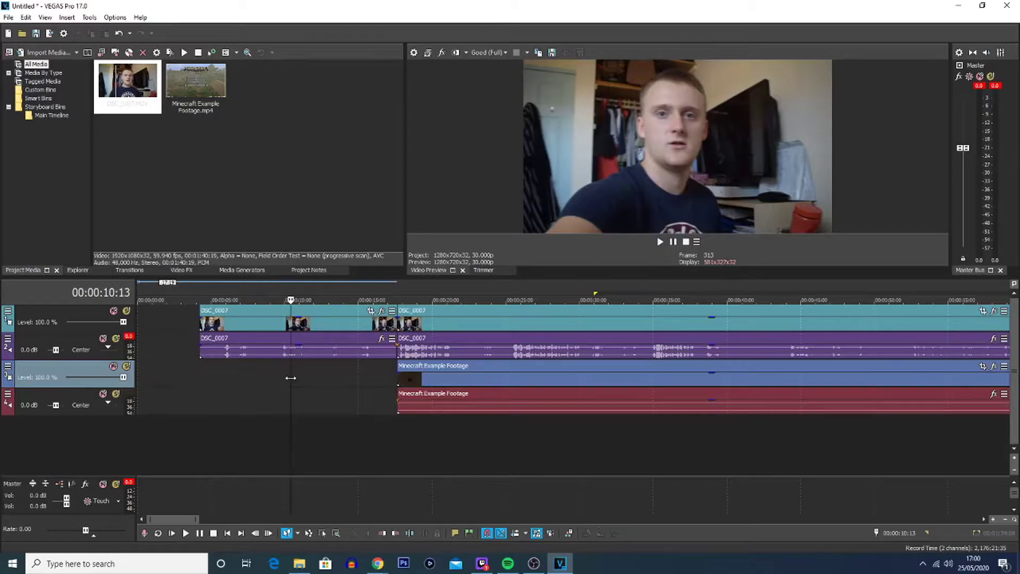
{"action": "left_click", "coordinate": [279, 329]}
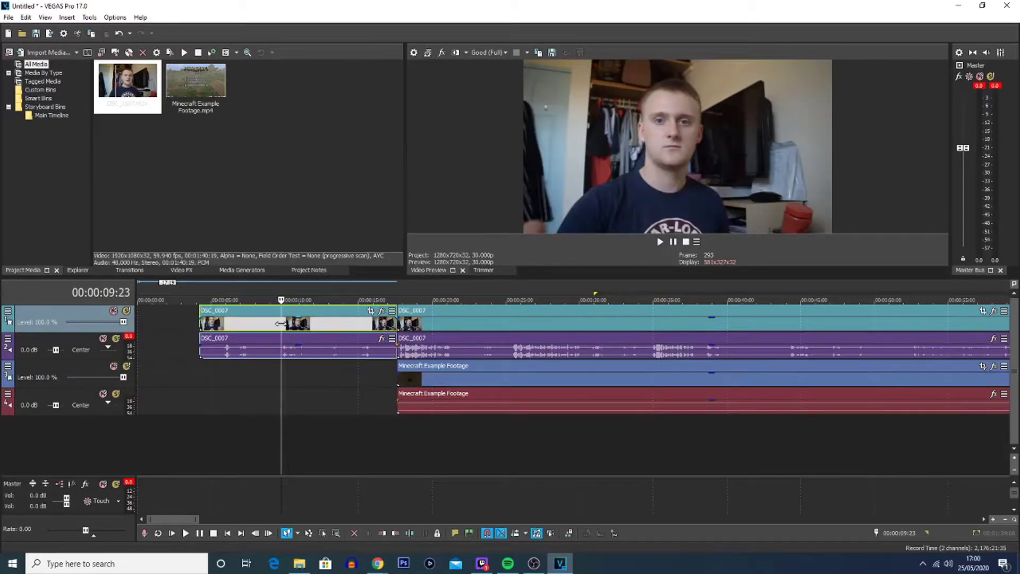
{"action": "key", "text": "Delete"}
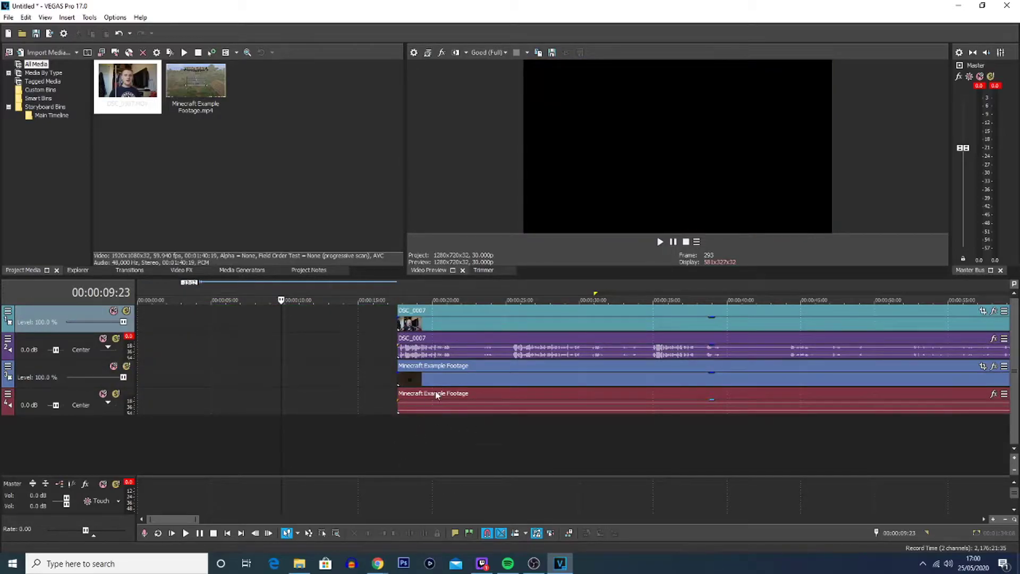
Move the remaining Minecraft and DSC_0007 events to 0:00 and play back.
{"action": "left_click_drag", "start_coordinate": [460, 380], "coordinate": [175, 379]}
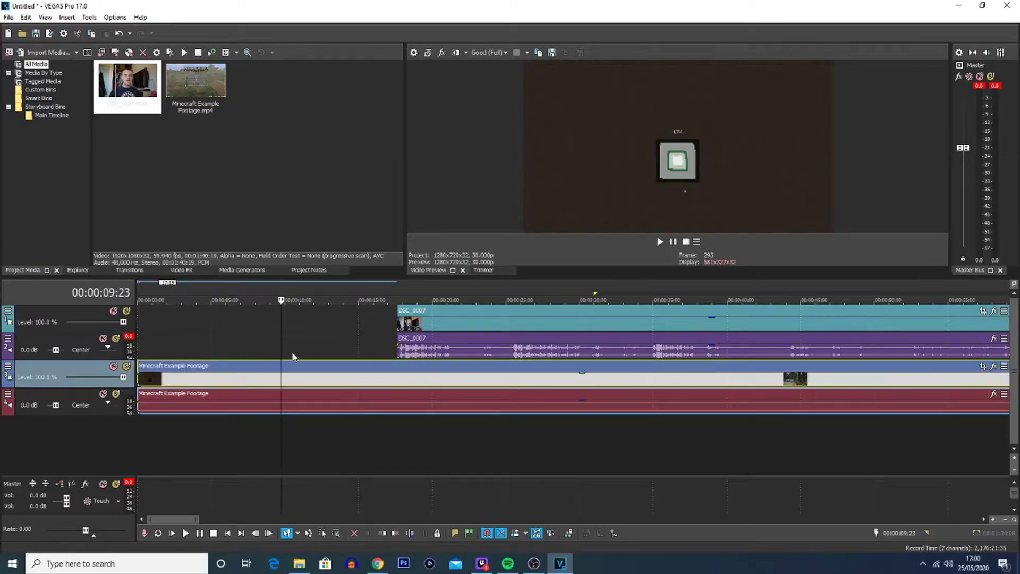
{"action": "left_click_drag", "start_coordinate": [448, 325], "coordinate": [189, 325]}
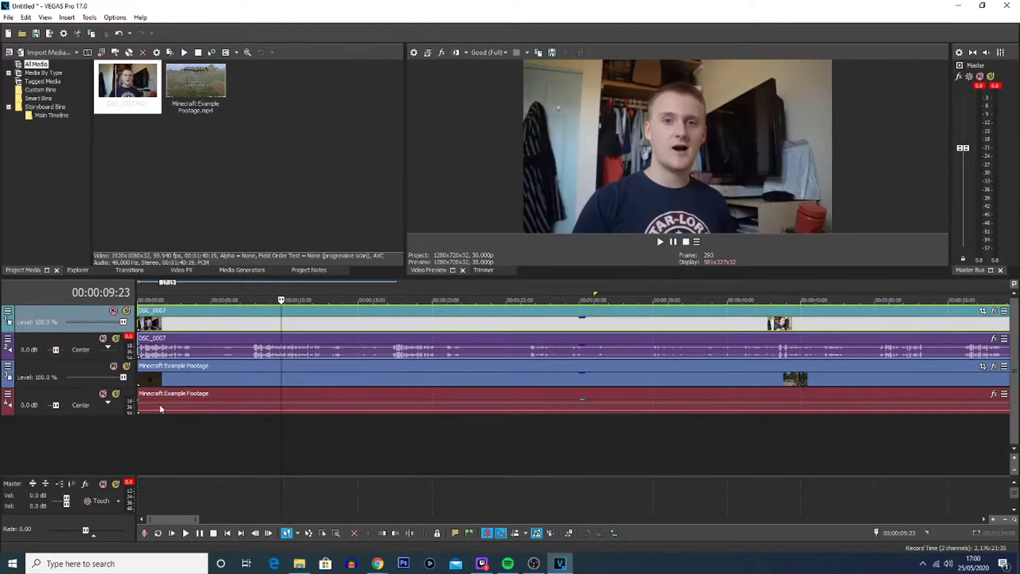
{"action": "left_click", "coordinate": [137, 431]}
{"action": "key", "text": "space"}
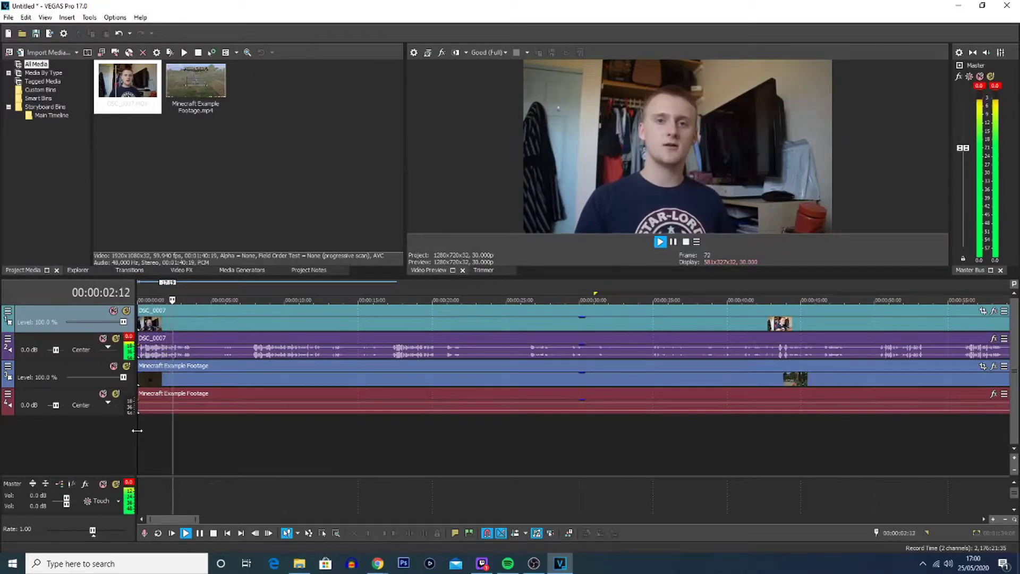
Stop playback, select the DSC_0007 facecam event and open track 1's header menu.
{"action": "key", "text": "space"}
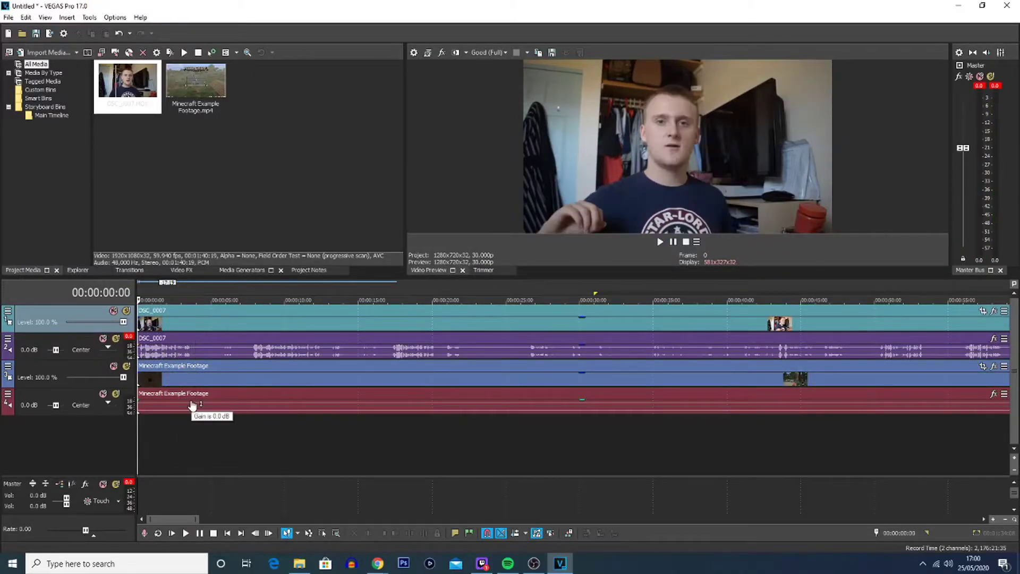
{"action": "left_click", "coordinate": [172, 423]}
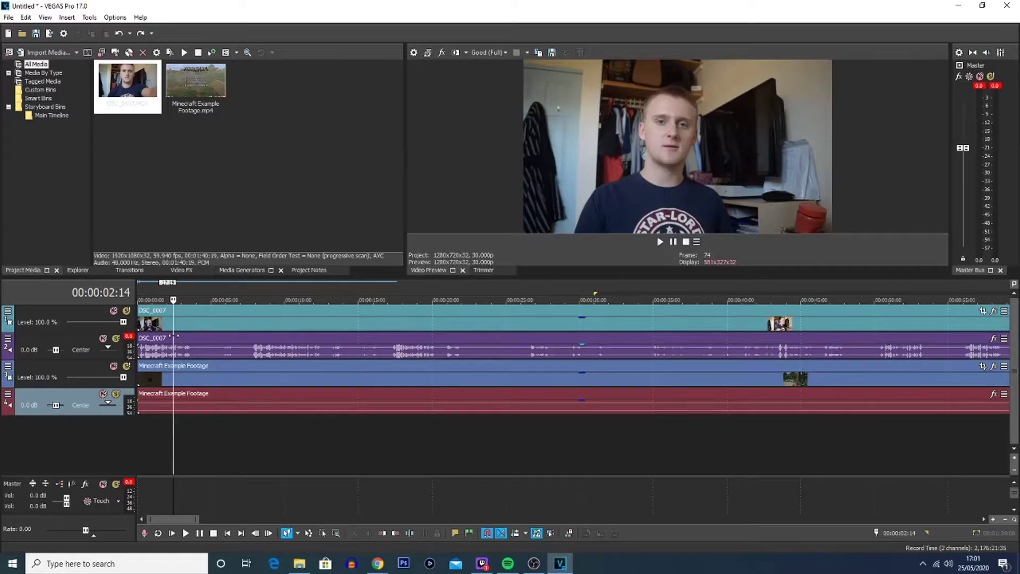
{"action": "left_click", "coordinate": [160, 324]}
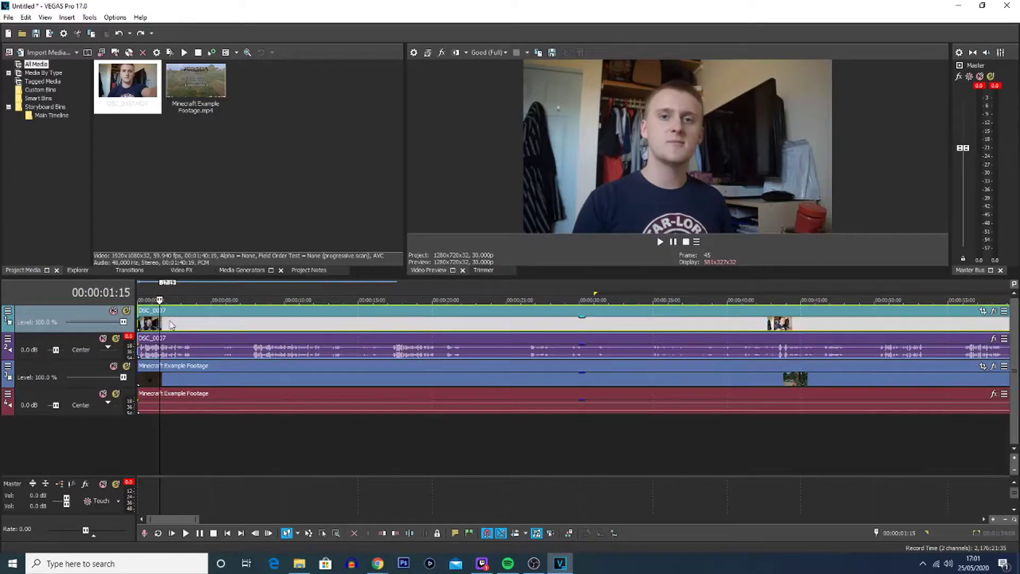
{"action": "left_click", "coordinate": [8, 312]}
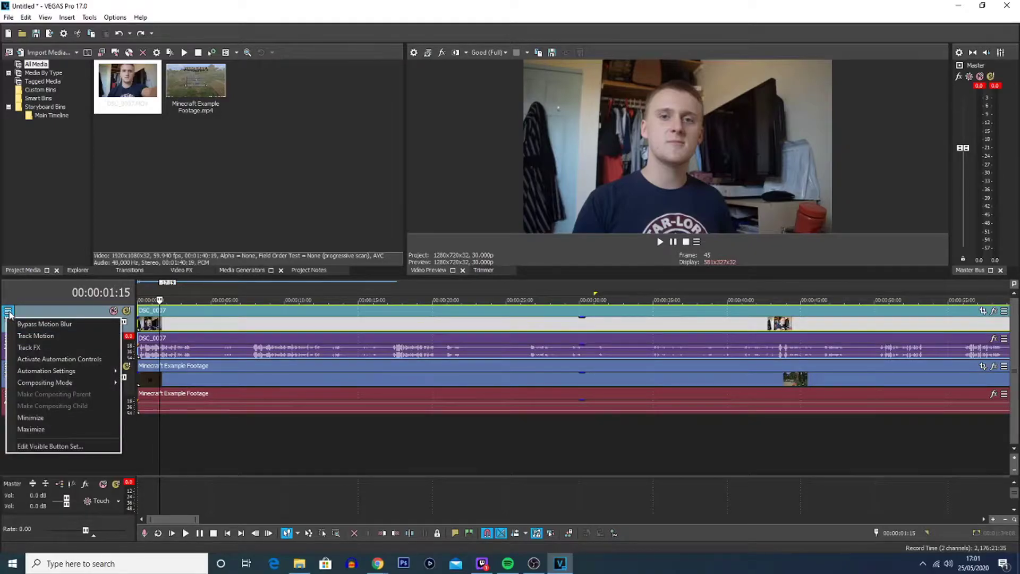
Open Track Motion for track 1, enlarge and reposition it, enable Sync Cursor, go to 00:00:00:00.
{"action": "left_click", "coordinate": [55, 339]}
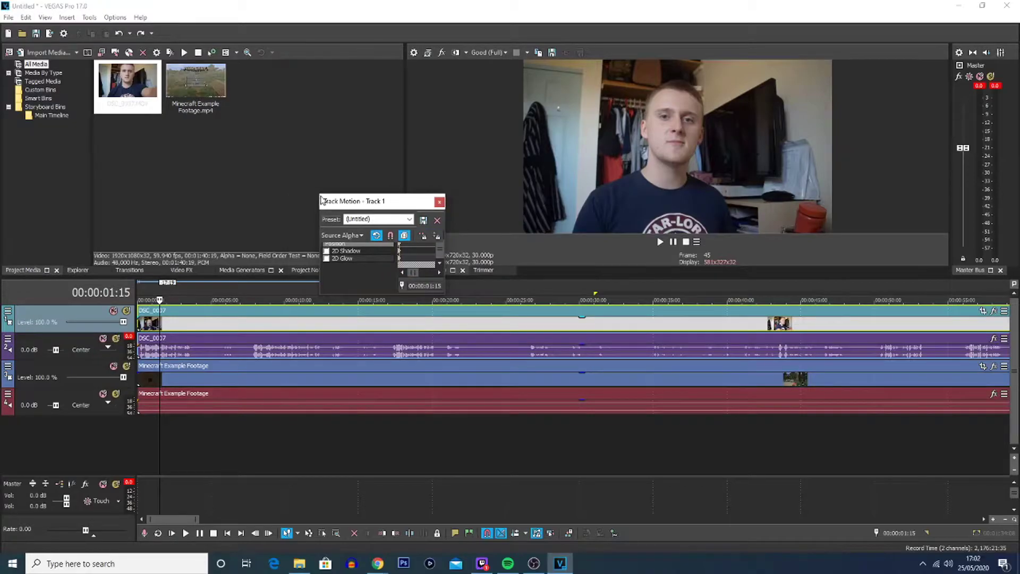
{"action": "left_click_drag", "start_coordinate": [317, 191], "coordinate": [37, 5]}
{"action": "left_click_drag", "start_coordinate": [128, 14], "coordinate": [175, 47]}
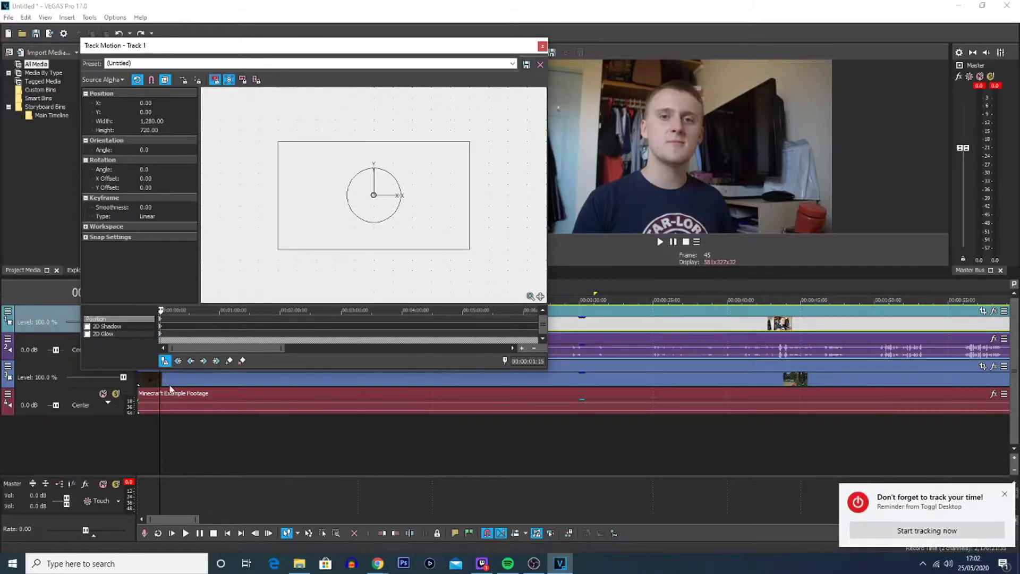
{"action": "left_click", "coordinate": [165, 363]}
{"action": "left_click", "coordinate": [162, 310]}
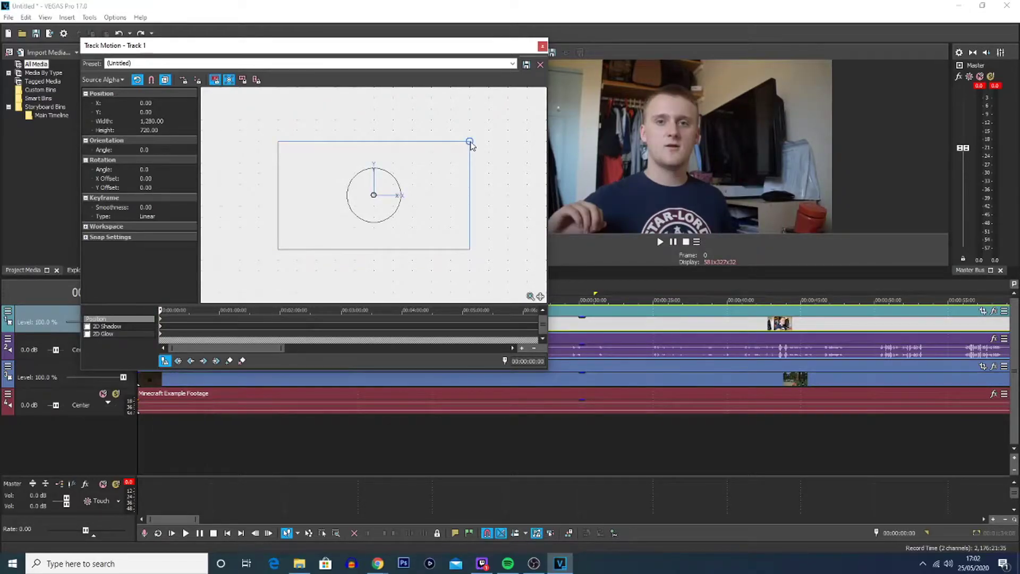
Shrink the facecam to 413.59×232.64 and position it in the frame's top-left corner.
{"action": "left_click_drag", "start_coordinate": [470, 143], "coordinate": [413, 182]}
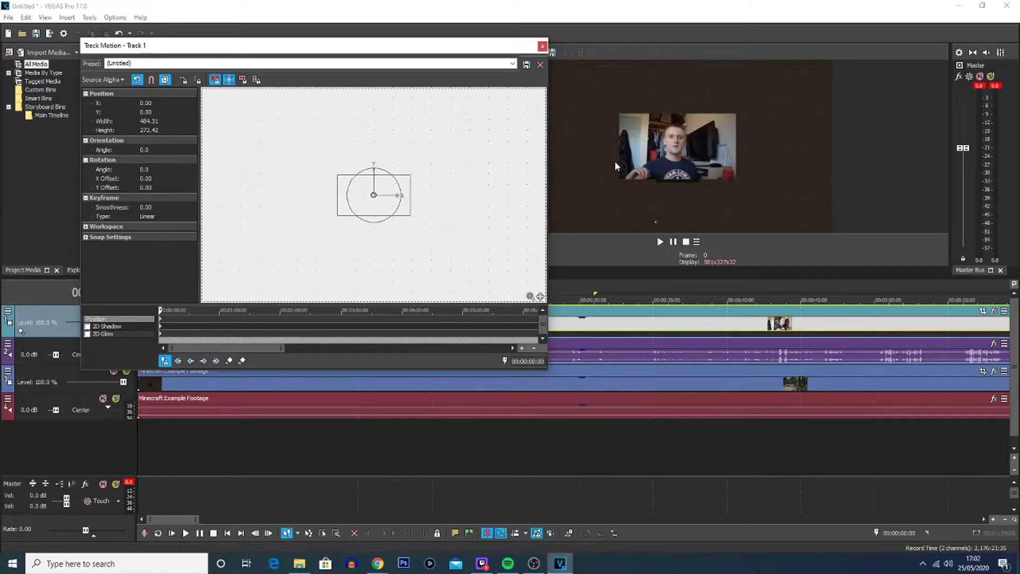
{"action": "left_click_drag", "start_coordinate": [421, 46], "coordinate": [354, 61]}
{"action": "left_click_drag", "start_coordinate": [479, 389], "coordinate": [317, 279]}
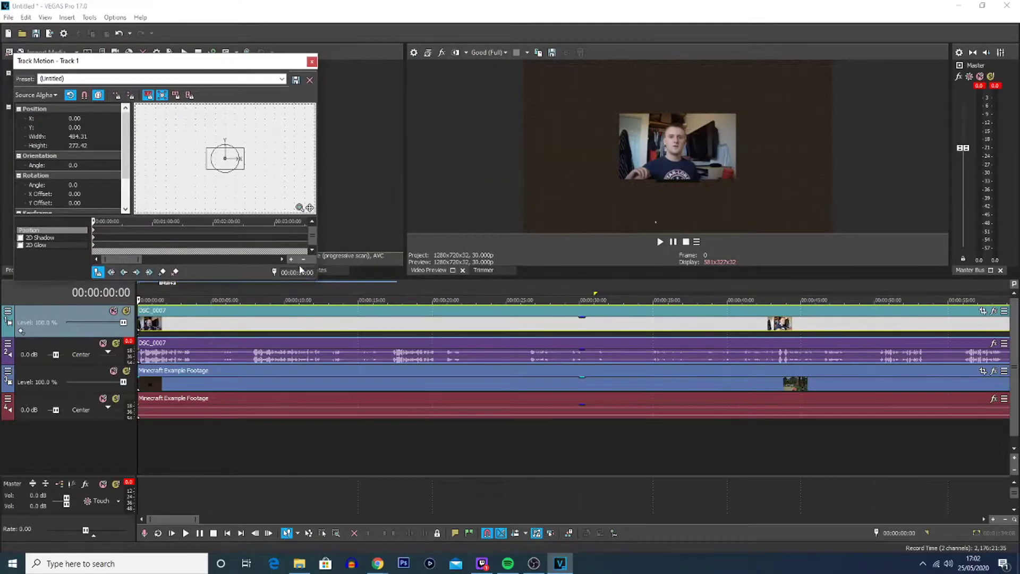
{"action": "left_click_drag", "start_coordinate": [223, 158], "coordinate": [192, 141]}
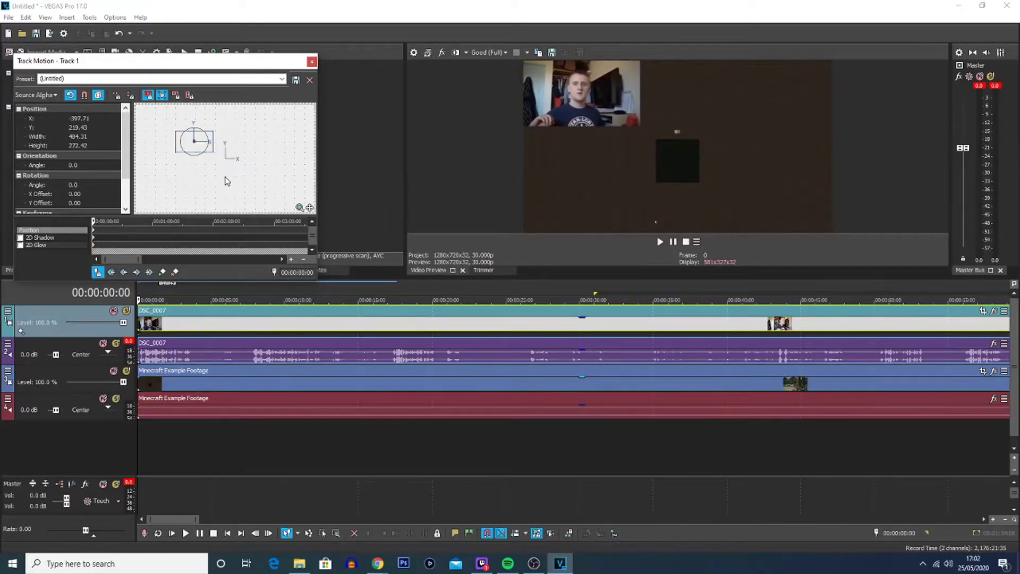
{"action": "left_click_drag", "start_coordinate": [212, 155], "coordinate": [182, 141]}
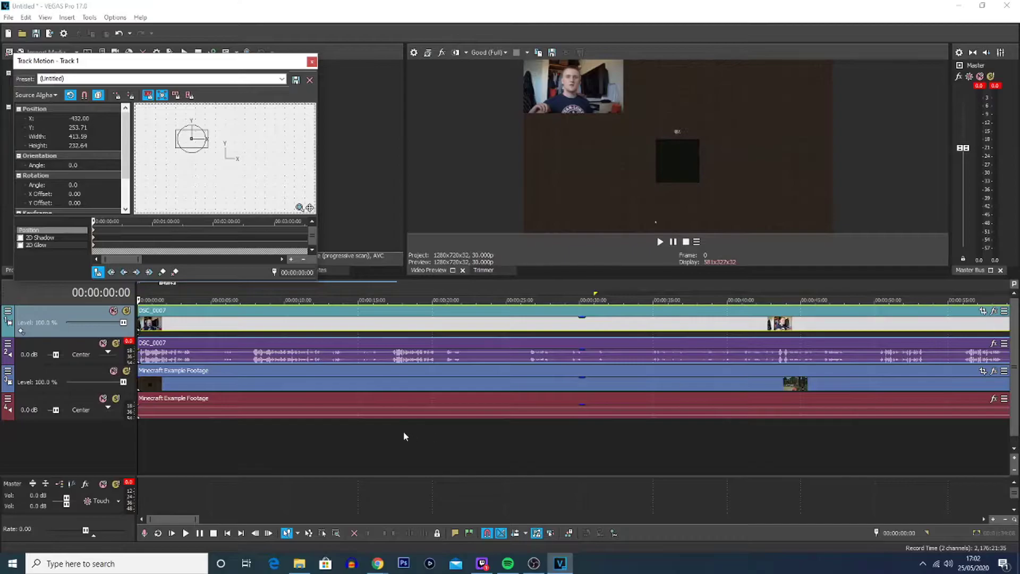
{"action": "left_click_drag", "start_coordinate": [171, 519], "coordinate": [206, 522]}
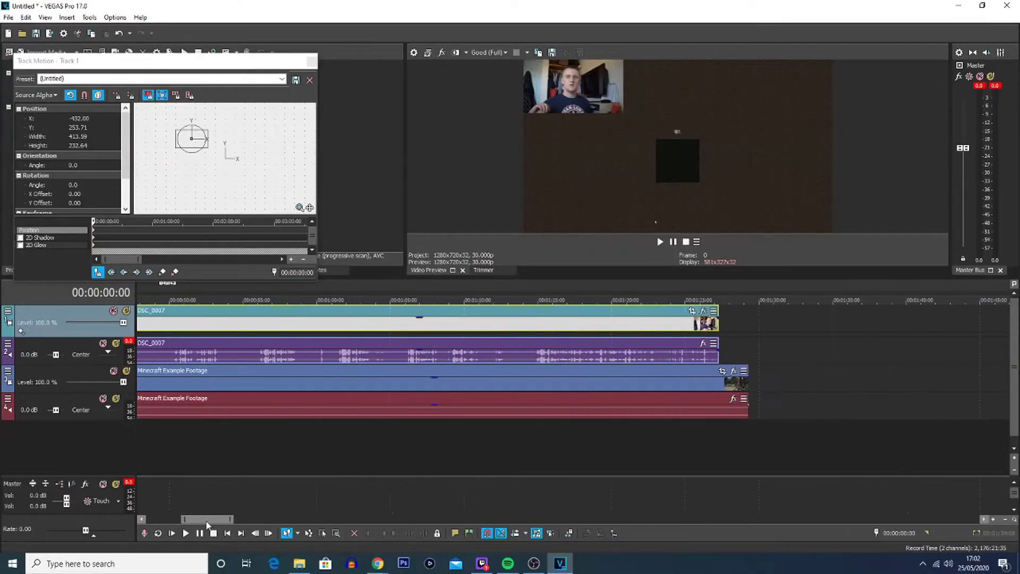
{"action": "left_click", "coordinate": [692, 312]}
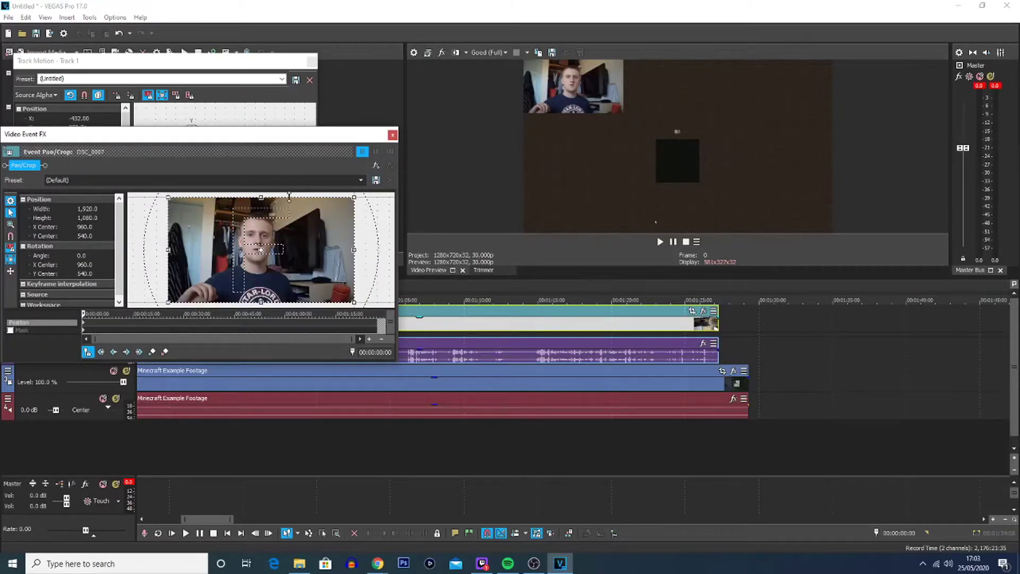
Crop the DSC_0007 facecam tighter to 1,550.2×872.0 around the face and close Pan/Crop.
{"action": "left_click_drag", "start_coordinate": [288, 195], "coordinate": [268, 225]}
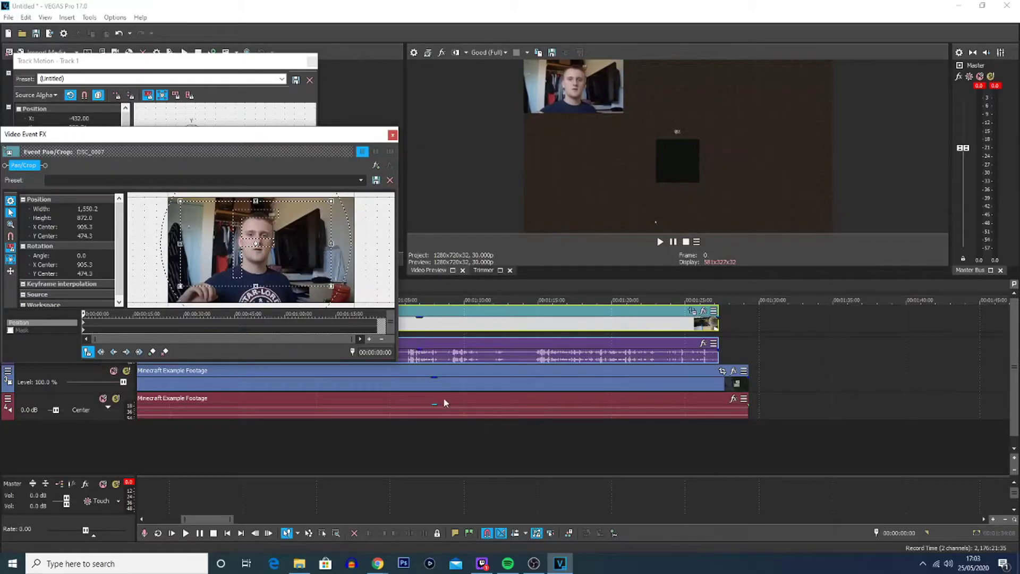
{"action": "left_click", "coordinate": [392, 135]}
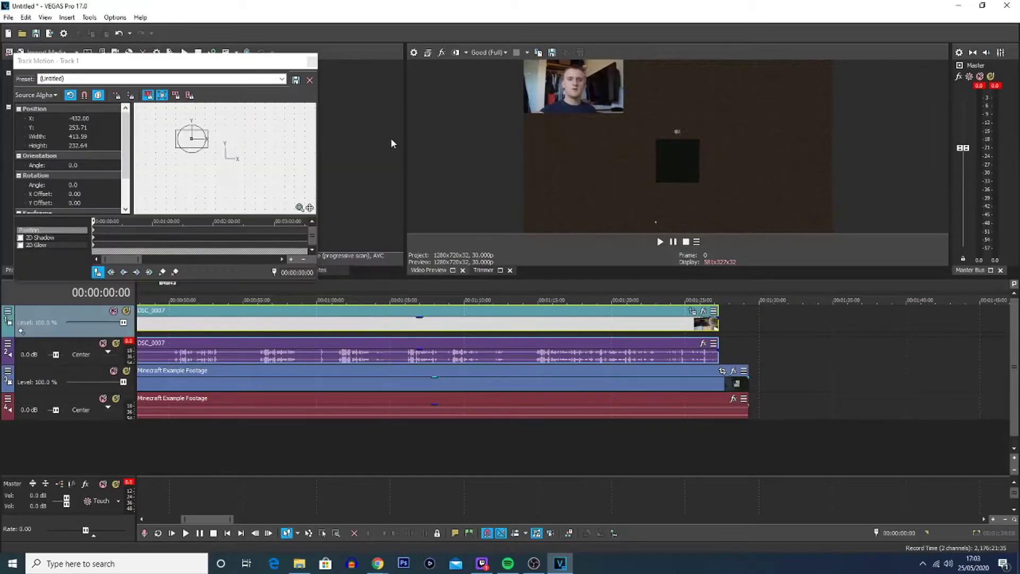
{"action": "left_click", "coordinate": [227, 532]}
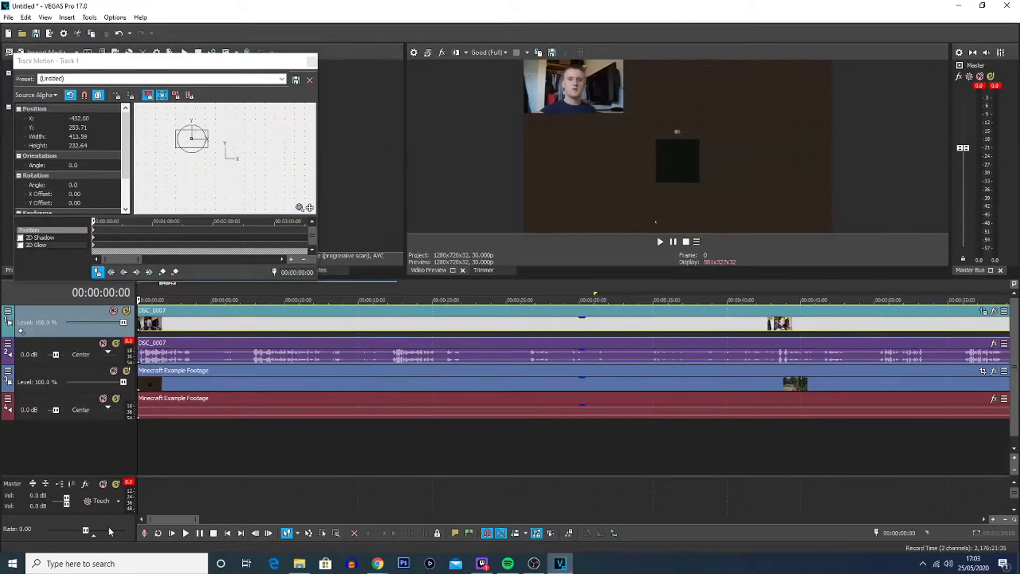
{"action": "left_click", "coordinate": [140, 445]}
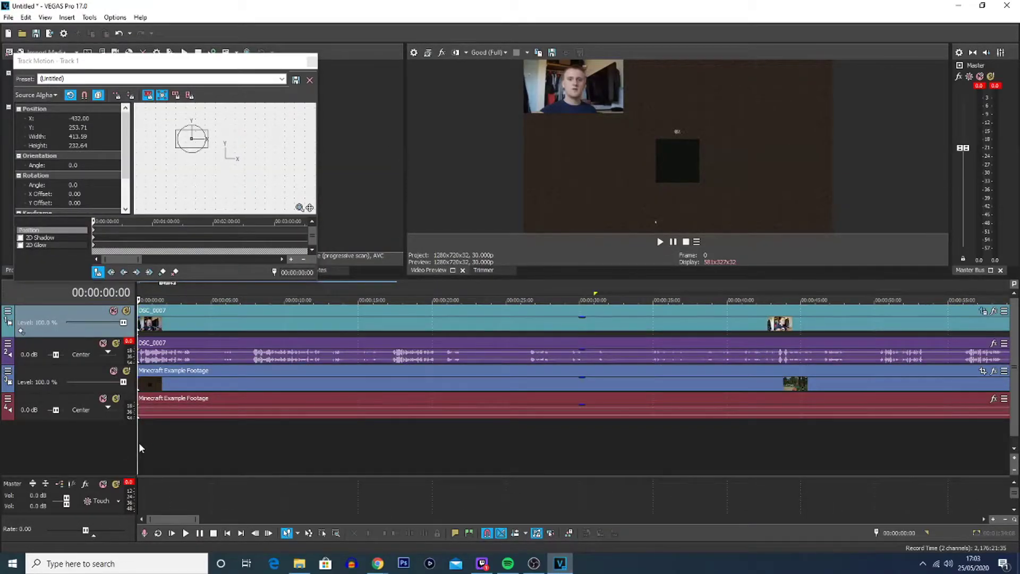
{"action": "key", "text": "space"}
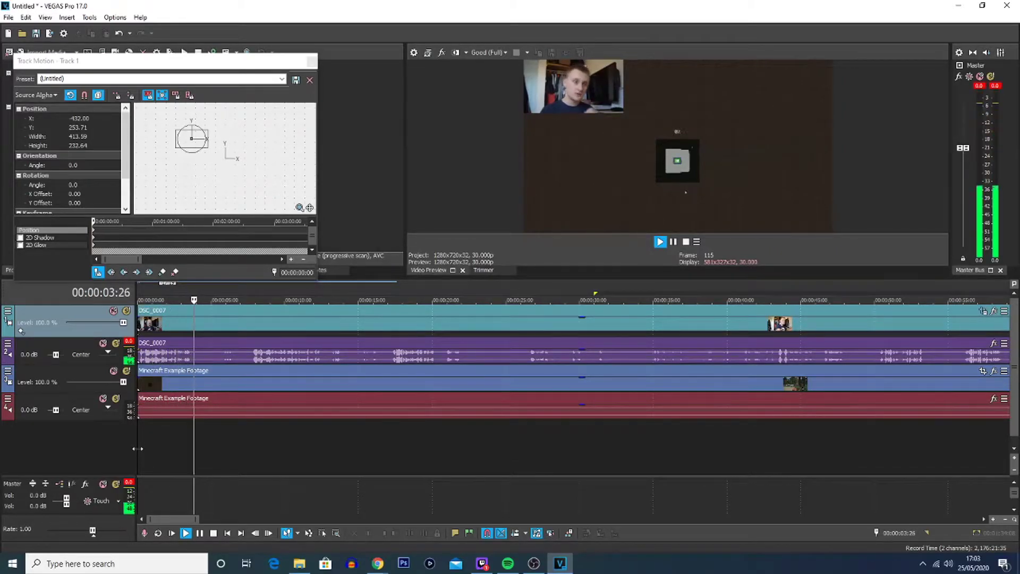
{"action": "key", "text": "space"}
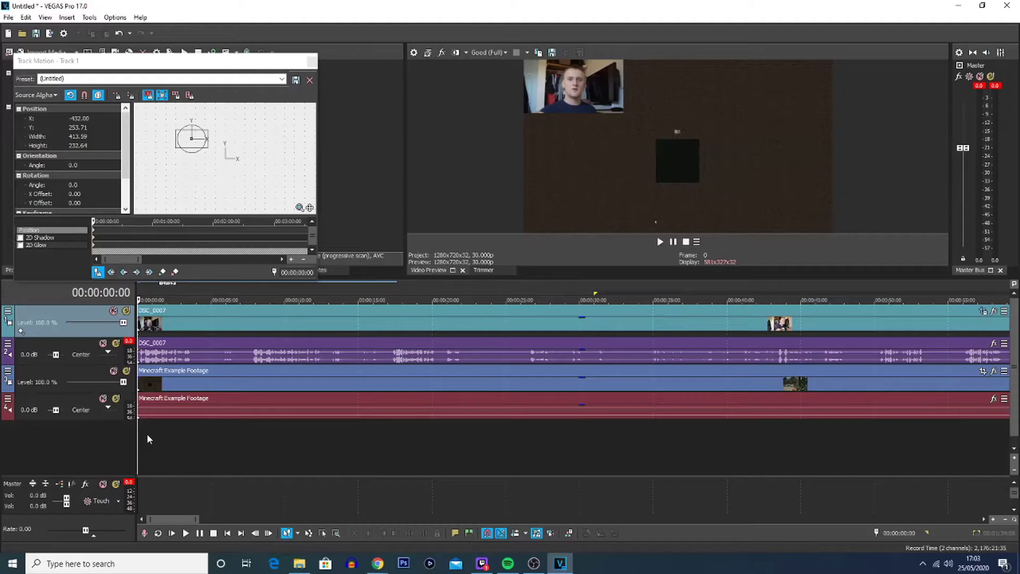
{"action": "left_click", "coordinate": [180, 438]}
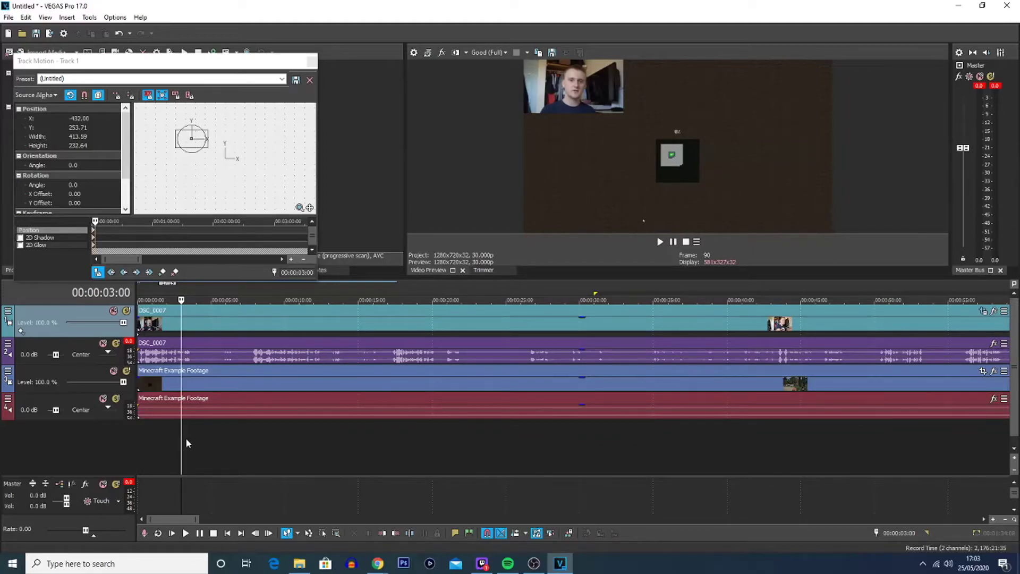
Split all four tracks at 3:20 and at 7:20.
{"action": "left_click_drag", "start_coordinate": [181, 448], "coordinate": [192, 437]}
{"action": "key", "text": "s"}
{"action": "key", "text": "space"}
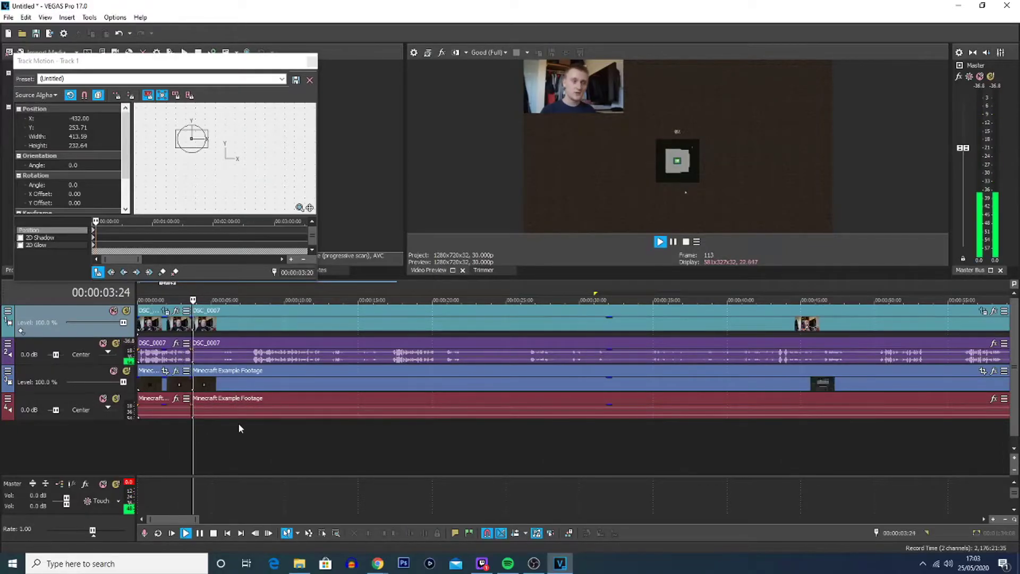
{"action": "key", "text": "space"}
{"action": "left_click_drag", "start_coordinate": [246, 431], "coordinate": [250, 427]}
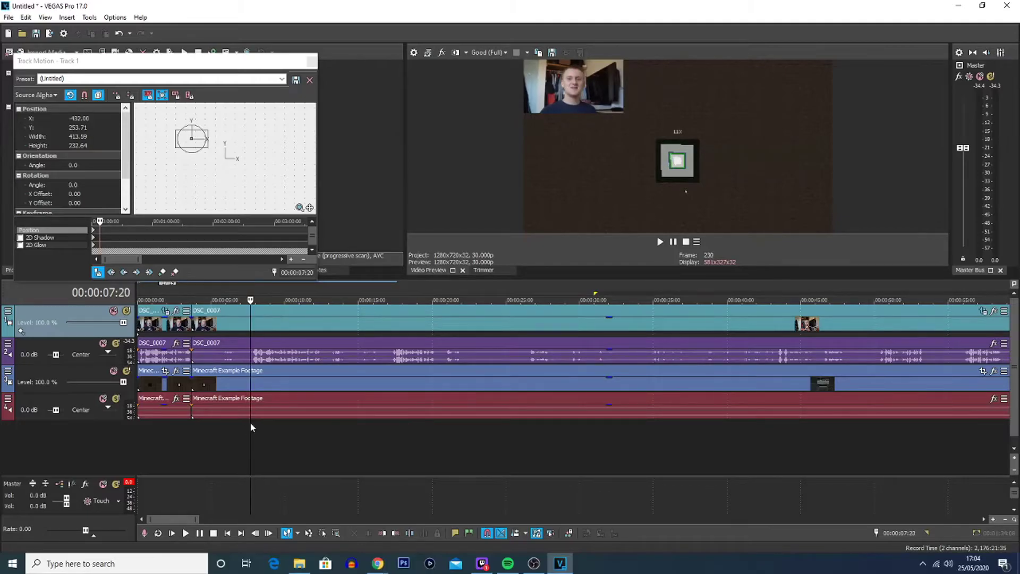
{"action": "key", "text": "s"}
Delete the 3:20–7:20 events and slide the facecam and Minecraft clips left to close the gap.
{"action": "left_click", "coordinate": [224, 326]}
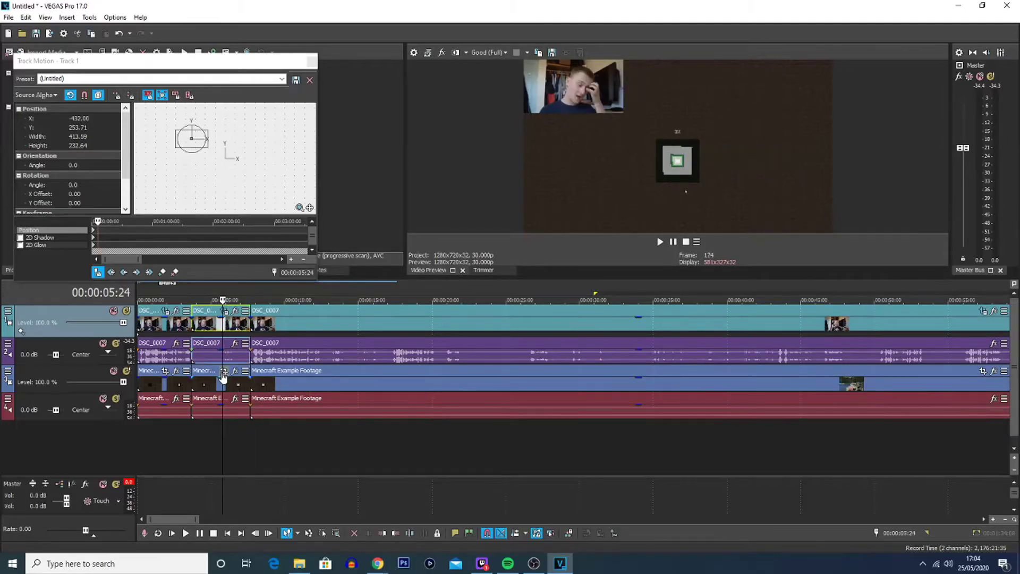
{"action": "key", "text": "Delete"}
{"action": "left_click", "coordinate": [217, 381]}
{"action": "key", "text": "Delete"}
{"action": "left_click_drag", "start_coordinate": [299, 333], "coordinate": [242, 328]}
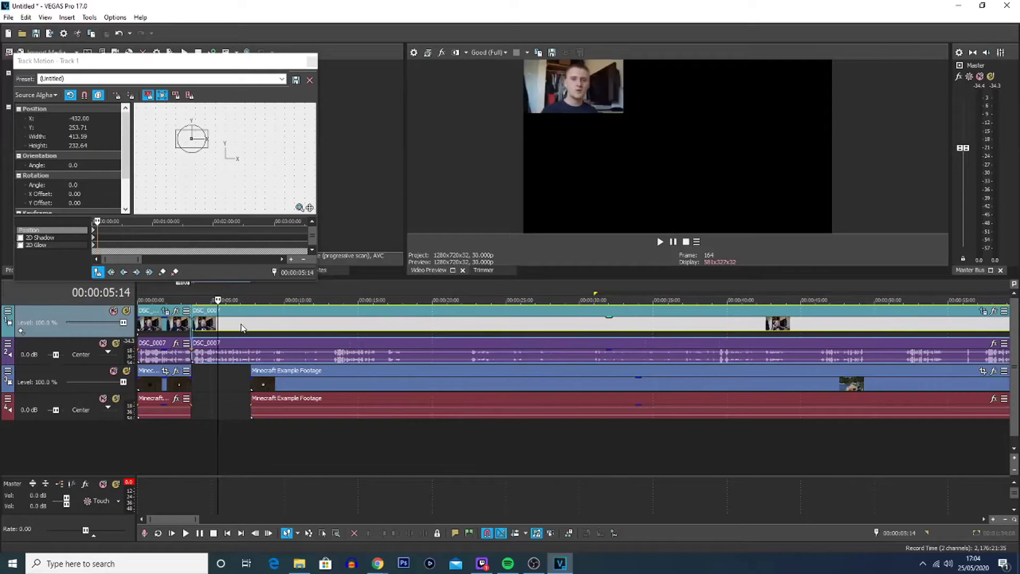
{"action": "left_click_drag", "start_coordinate": [277, 384], "coordinate": [217, 385]}
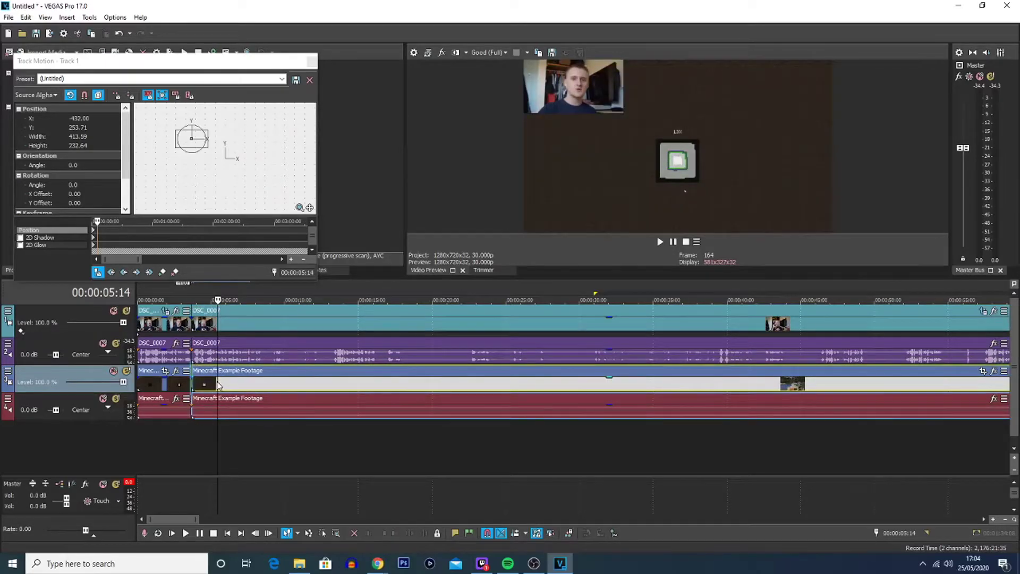
Play back the new cut and preview the join zoomed in around 7 seconds.
{"action": "left_click", "coordinate": [244, 353]}
{"action": "key", "text": "space"}
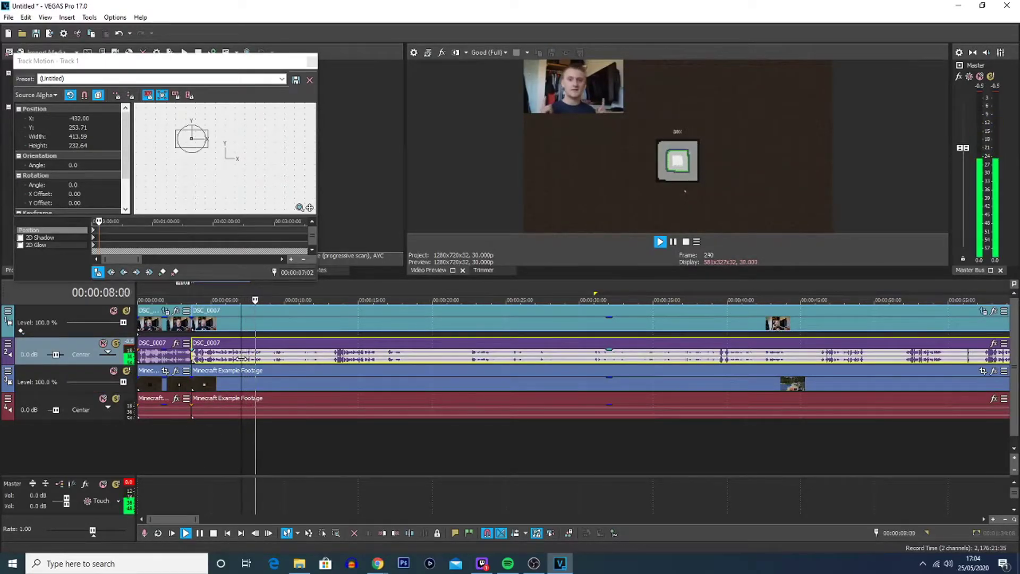
{"action": "key", "text": "space"}
{"action": "left_click", "coordinate": [258, 428]}
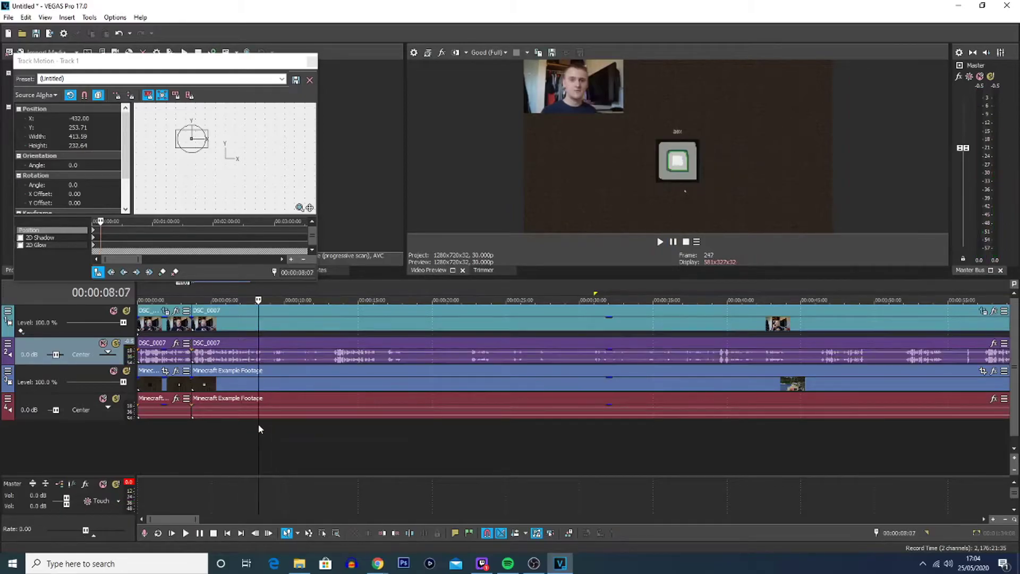
{"action": "key", "text": "Up"}
{"action": "key", "text": "Up"}
{"action": "key", "text": "Up"}
{"action": "left_click", "coordinate": [533, 440]}
{"action": "key", "text": "space"}
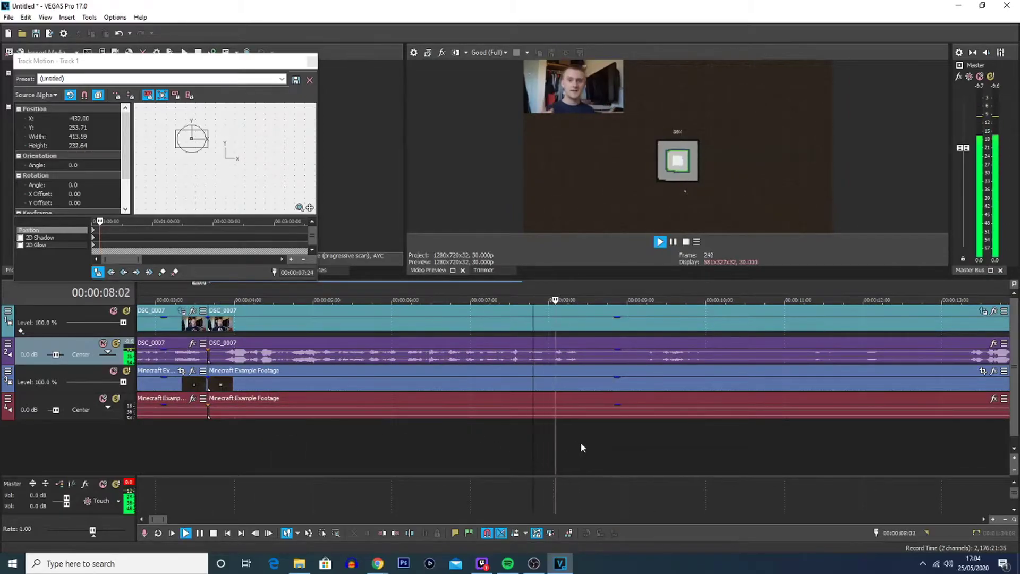
{"action": "key", "text": "space"}
Zoom out and play from about 12:12 to check the rest of the edit.
{"action": "left_click", "coordinate": [581, 429]}
{"action": "key", "text": "Down"}
{"action": "key", "text": "Down"}
{"action": "key", "text": "Down"}
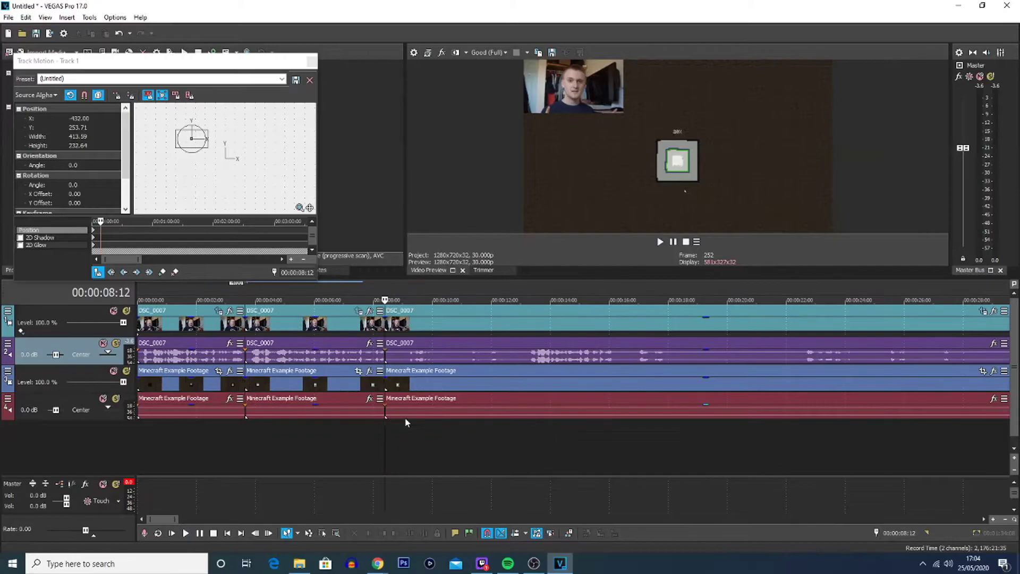
{"action": "left_click", "coordinate": [516, 419]}
{"action": "key", "text": "space"}
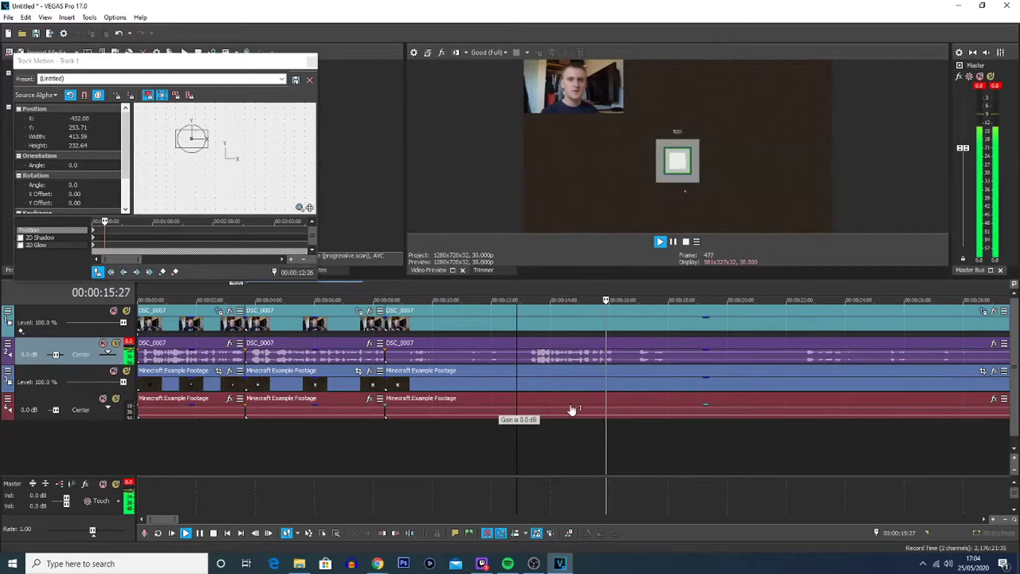
{"action": "key", "text": "Down"}
{"action": "key", "text": "Down"}
{"action": "key", "text": "Down"}
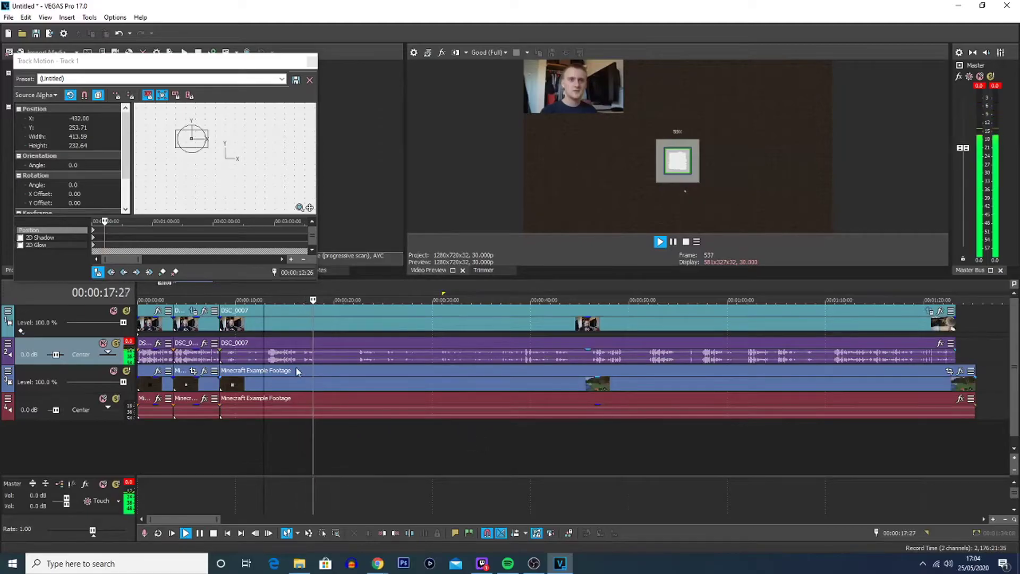
{"action": "key", "text": "space"}
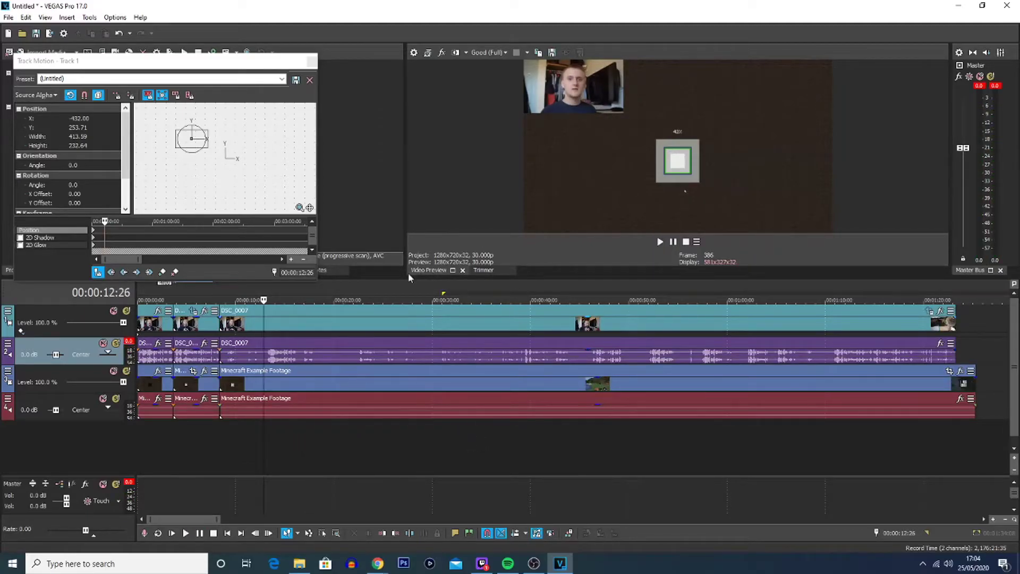
Play through the footage from around 45 to 52 seconds to find the unwanted part.
{"action": "left_click", "coordinate": [584, 425]}
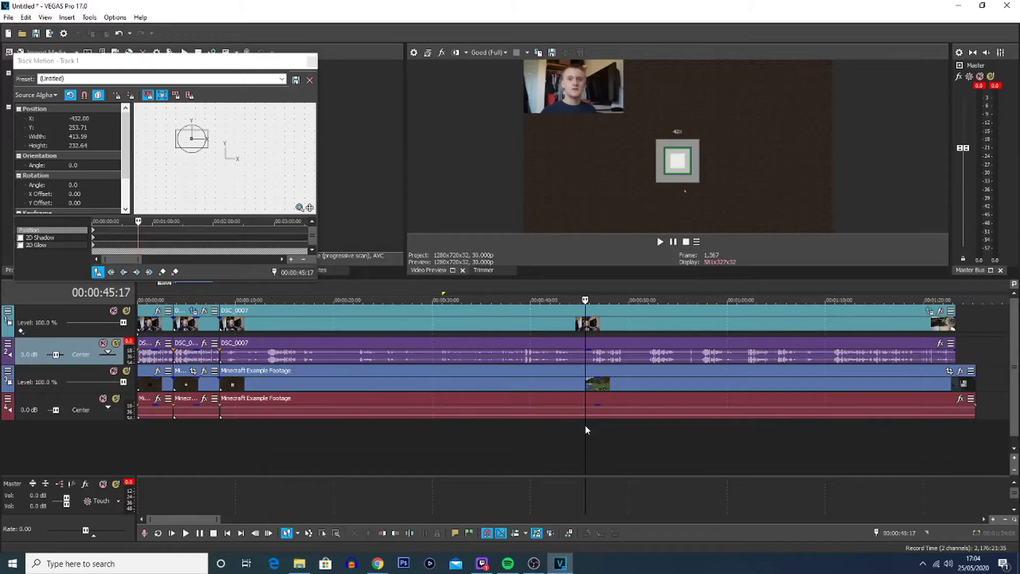
{"action": "left_click", "coordinate": [588, 424]}
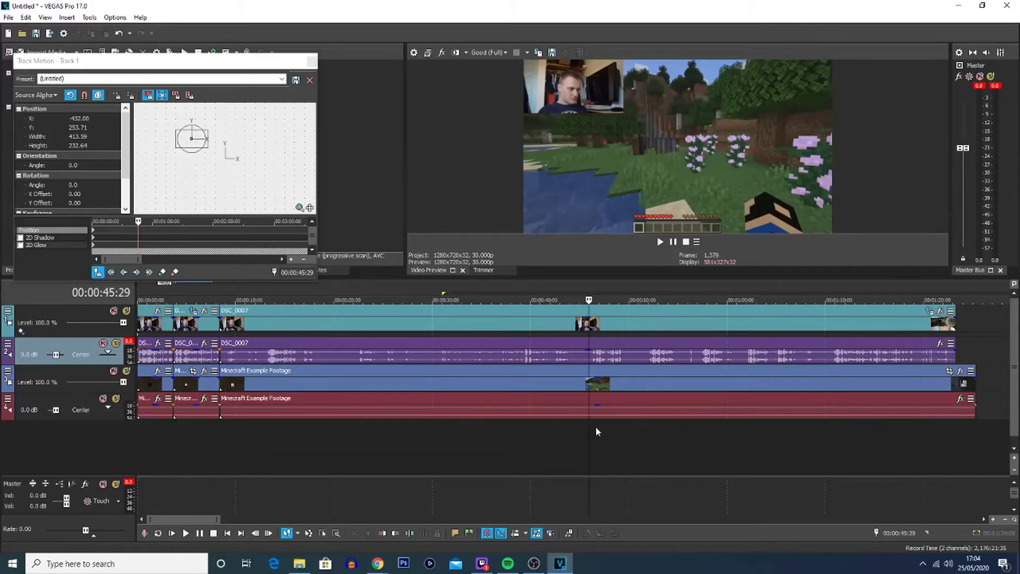
{"action": "key", "text": "space"}
{"action": "key", "text": "Up"}
{"action": "key", "text": "Up"}
{"action": "key", "text": "Up"}
{"action": "key", "text": "Up"}
{"action": "key", "text": "Down"}
{"action": "key", "text": "Down"}
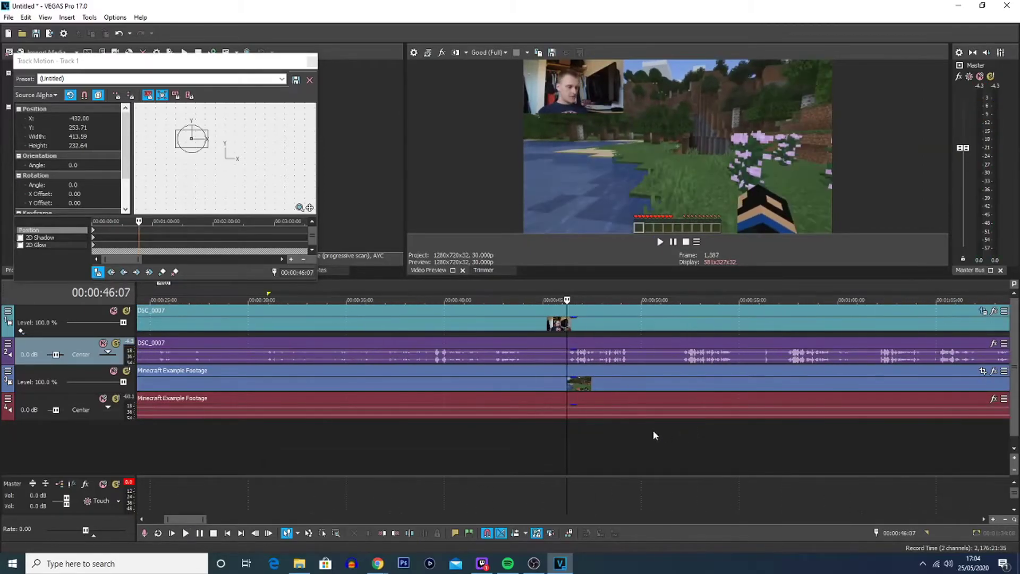
{"action": "left_click", "coordinate": [693, 420]}
{"action": "key", "text": "space"}
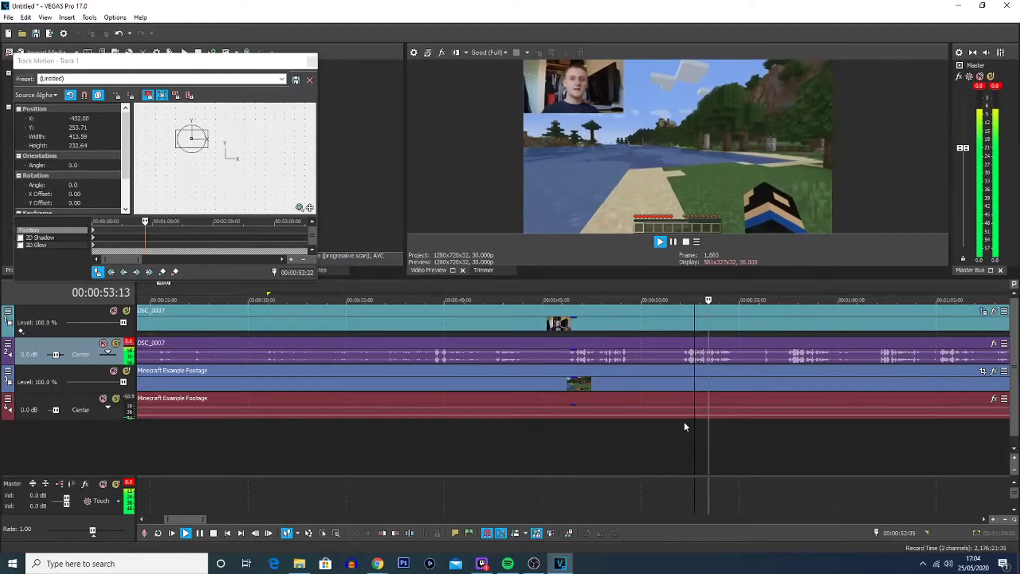
{"action": "key", "text": "Down"}
{"action": "key", "text": "Down"}
{"action": "key", "text": "Up"}
{"action": "key", "text": "Up"}
{"action": "key", "text": "Up"}
{"action": "key", "text": "Up"}
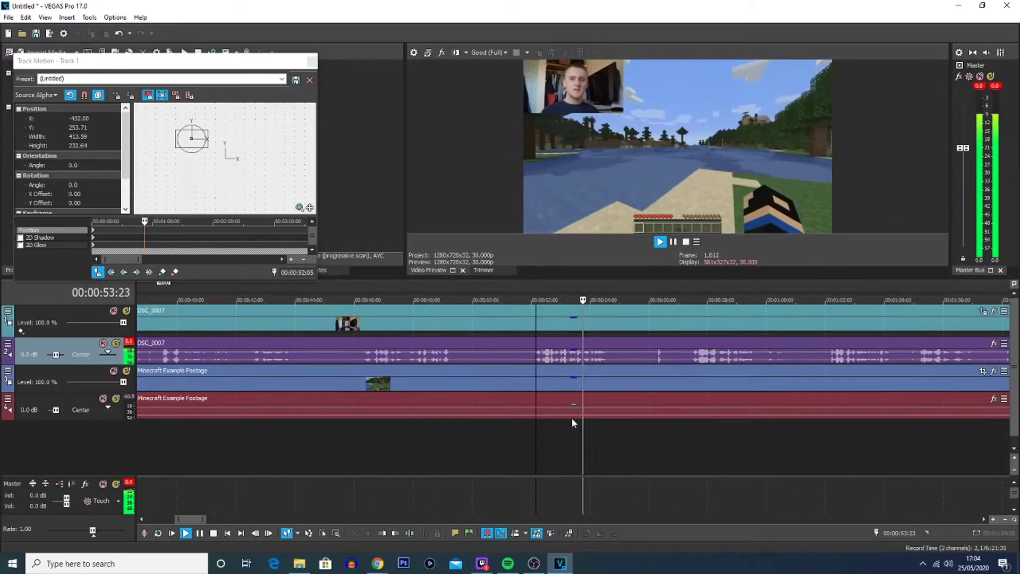
Play zoomed in from 1:10:15 to locate the start of the unwanted section.
{"action": "left_click", "coordinate": [682, 430]}
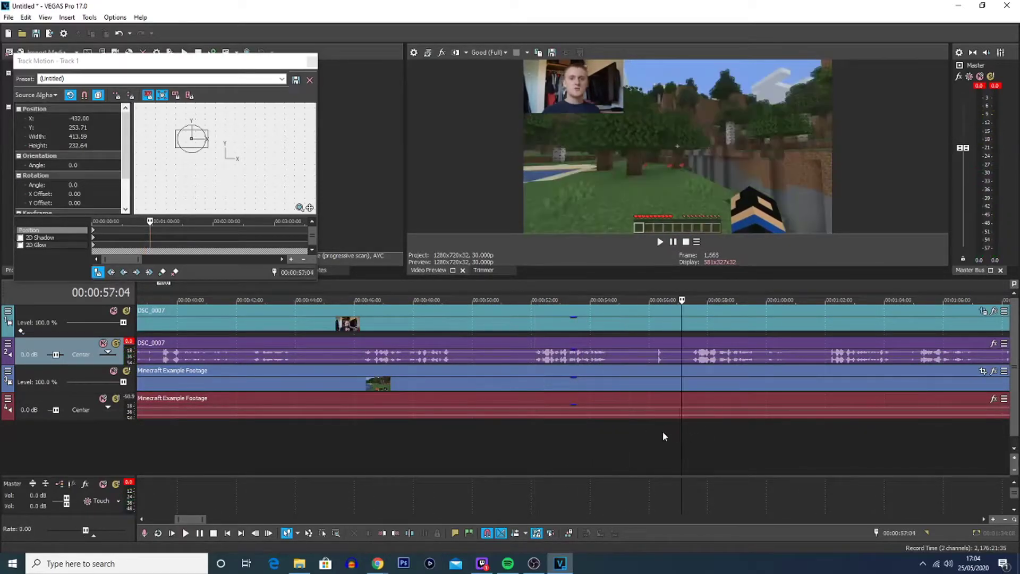
{"action": "key", "text": "Down"}
{"action": "key", "text": "Down"}
{"action": "key", "text": "Down"}
{"action": "key", "text": "Down"}
{"action": "left_click", "coordinate": [656, 429]}
{"action": "key", "text": "space"}
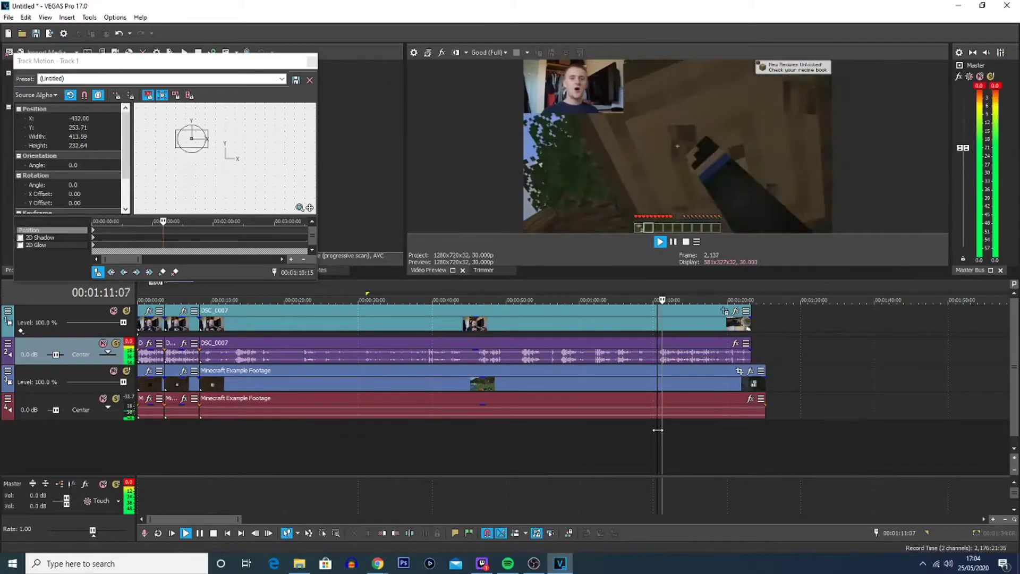
{"action": "key", "text": "Up"}
{"action": "key", "text": "Up"}
{"action": "key", "text": "Up"}
{"action": "key", "text": "Up"}
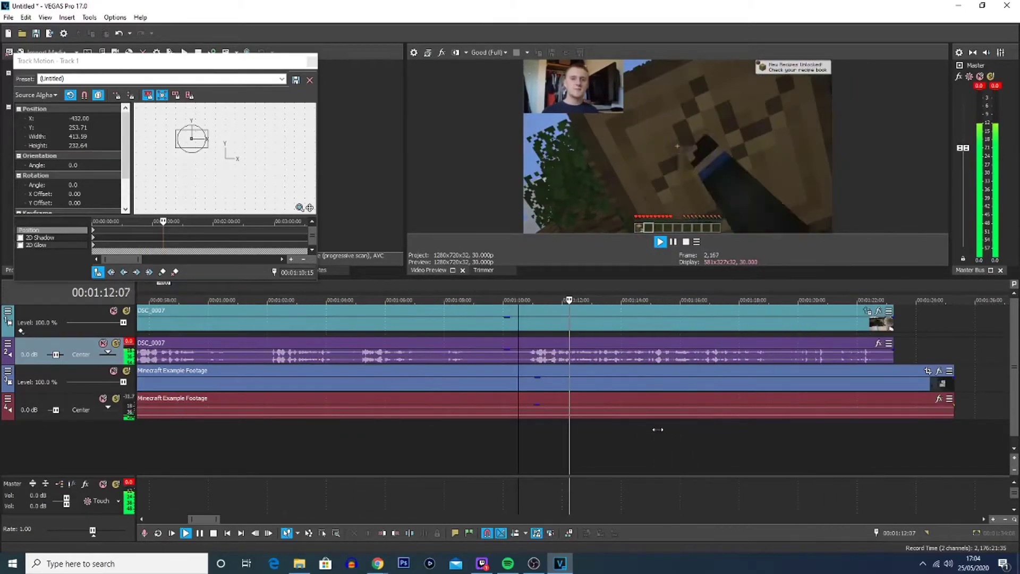
{"action": "key", "text": "space"}
Split all tracks at 1:10:20 and 1:19:20.
{"action": "left_click", "coordinate": [522, 424]}
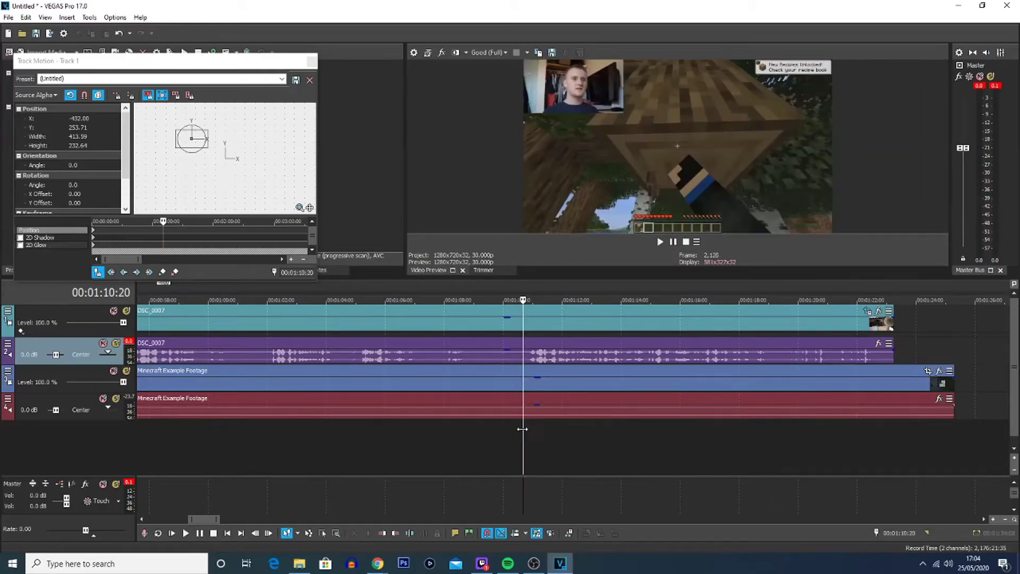
{"action": "key", "text": "s"}
{"action": "left_click", "coordinate": [787, 435]}
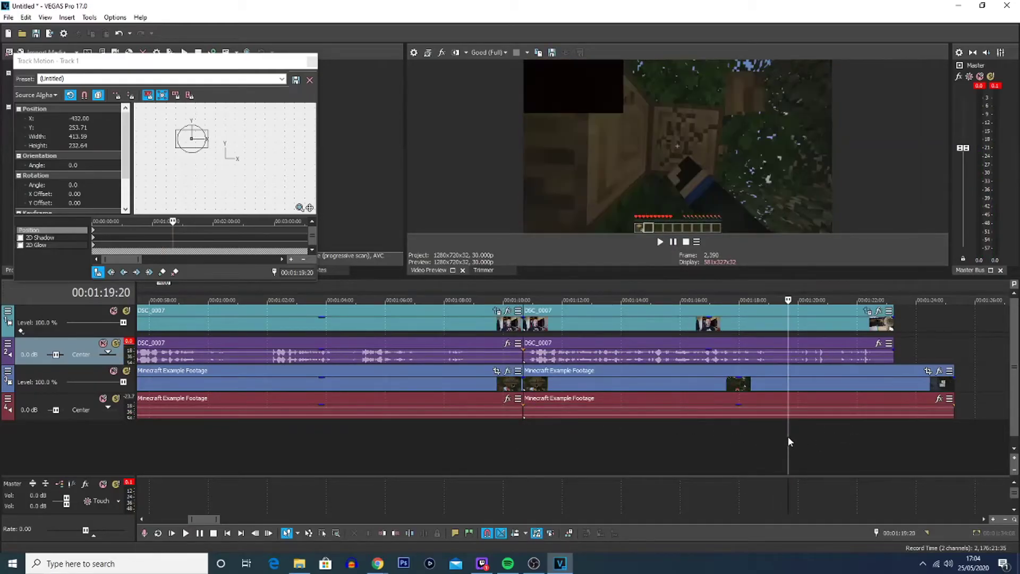
{"action": "key", "text": "s"}
Delete the 1:10:20–1:19:20 events and slide the facecam and Minecraft clips left to close the gap.
{"action": "scroll", "coordinate": [607, 442], "scroll_direction": "down", "scroll_amount": 2}
{"action": "scroll", "coordinate": [607, 441], "scroll_direction": "down", "scroll_amount": 3}
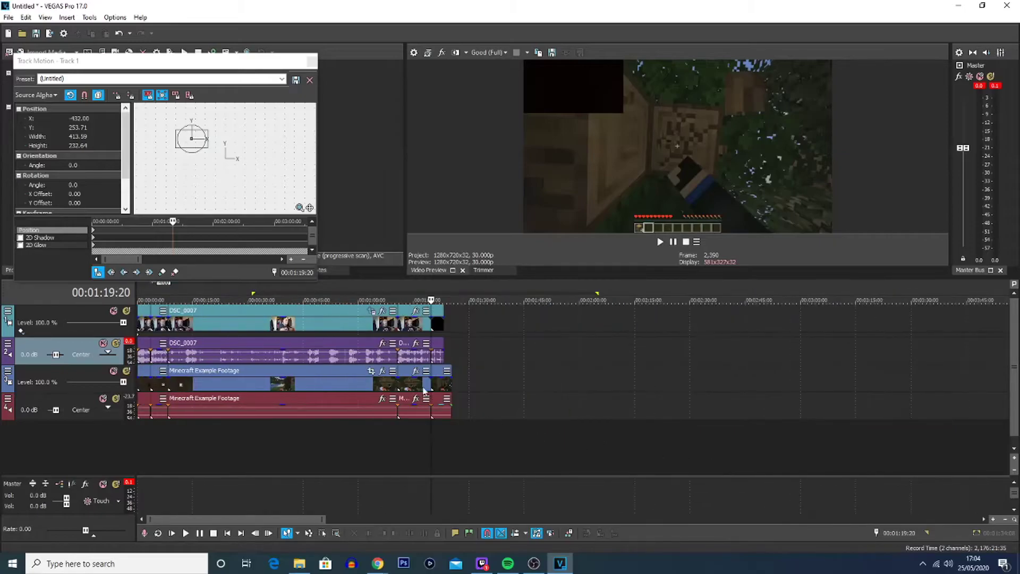
{"action": "left_click", "coordinate": [305, 333]}
{"action": "key", "text": "Delete"}
{"action": "left_click", "coordinate": [285, 383]}
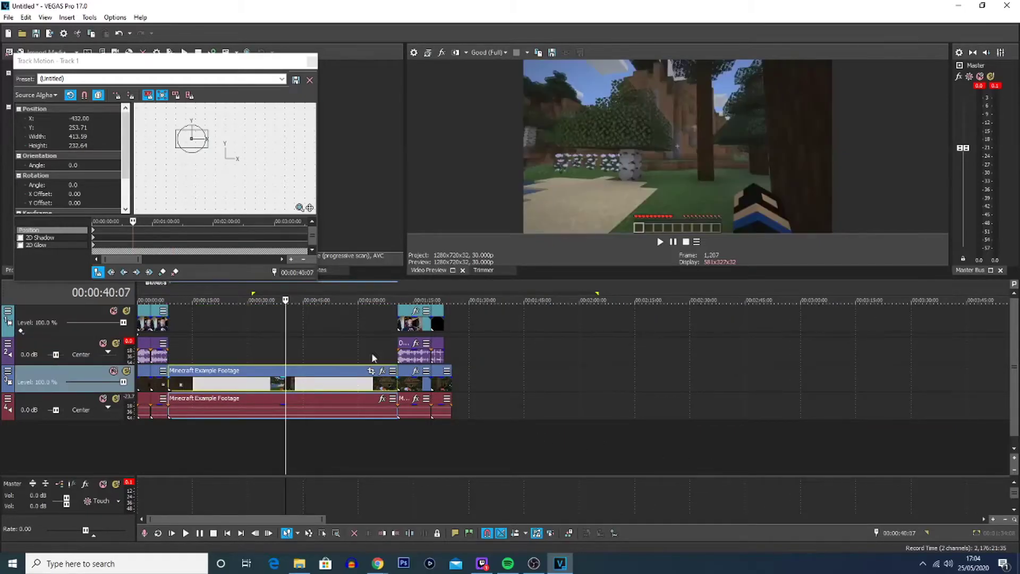
{"action": "key", "text": "Delete"}
{"action": "left_click_drag", "start_coordinate": [413, 323], "coordinate": [187, 322]}
{"action": "left_click_drag", "start_coordinate": [417, 387], "coordinate": [187, 382]}
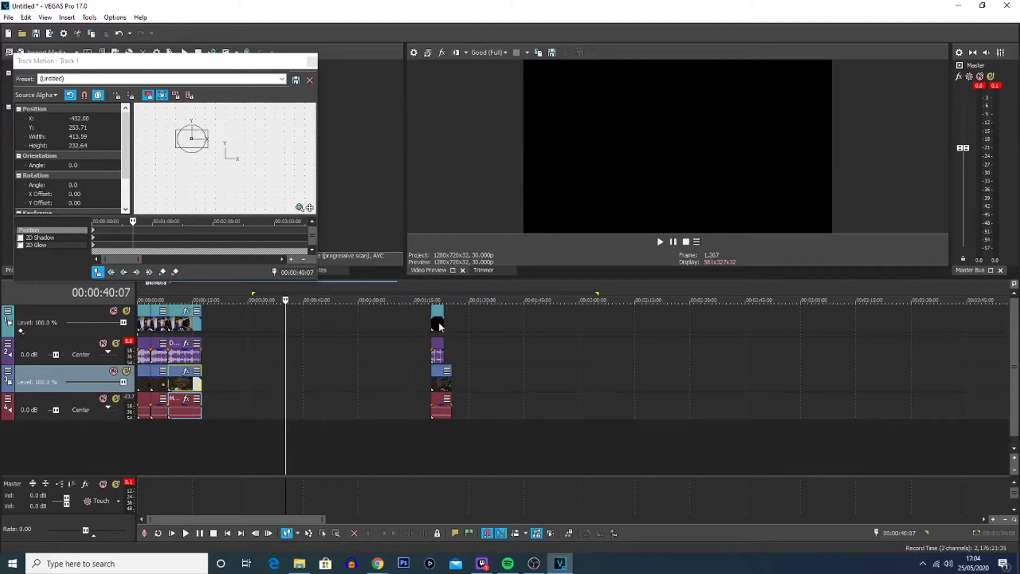
Delete the small leftover facecam and Minecraft clips at the end.
{"action": "left_click", "coordinate": [438, 321]}
{"action": "key", "text": "Delete"}
{"action": "left_click", "coordinate": [439, 386]}
{"action": "key", "text": "Delete"}
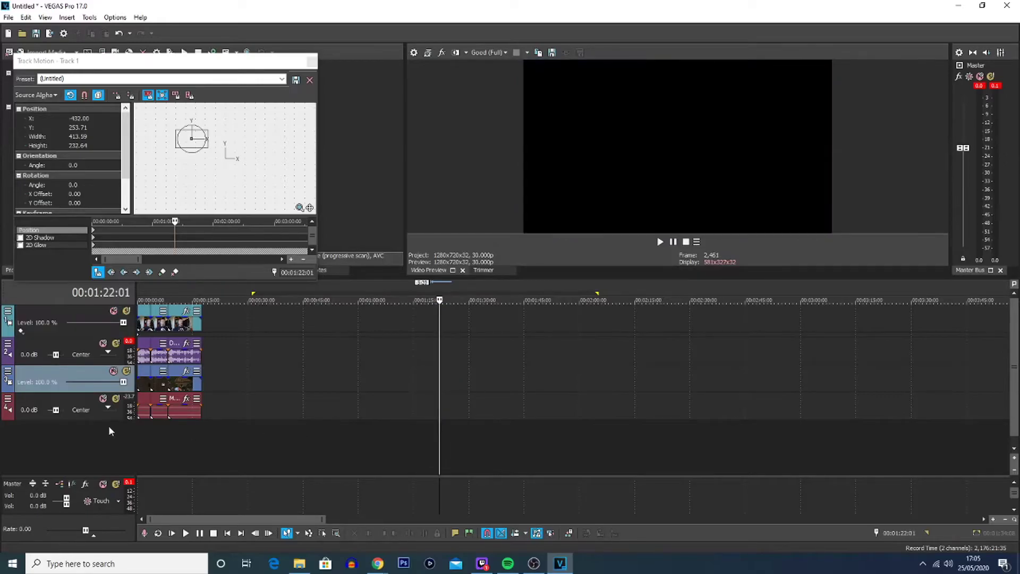
{"action": "left_click", "coordinate": [140, 432]}
{"action": "scroll", "coordinate": [158, 425], "scroll_direction": "up", "scroll_amount": 5}
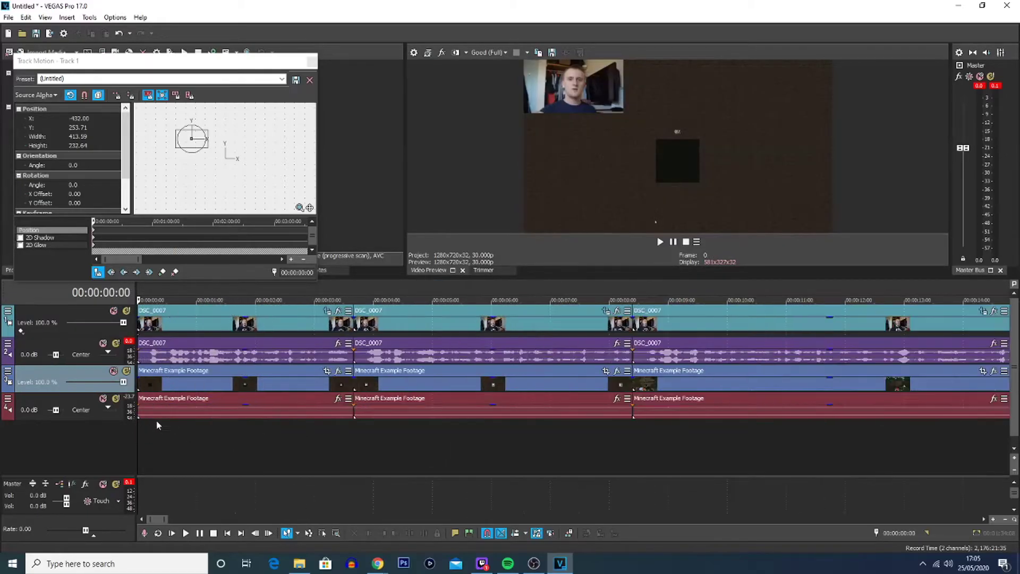
{"action": "key", "text": "space"}
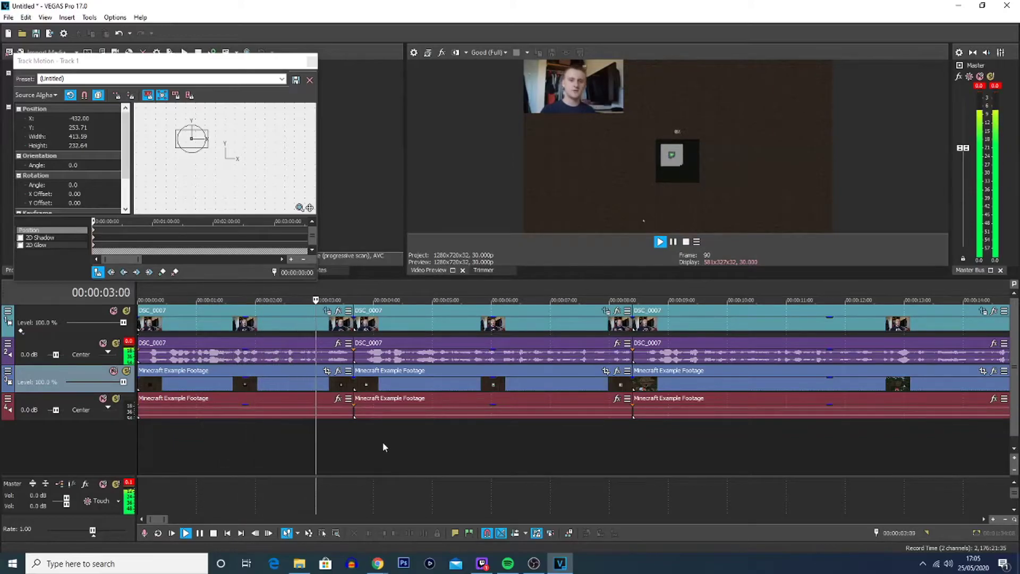
{"action": "key", "text": "space"}
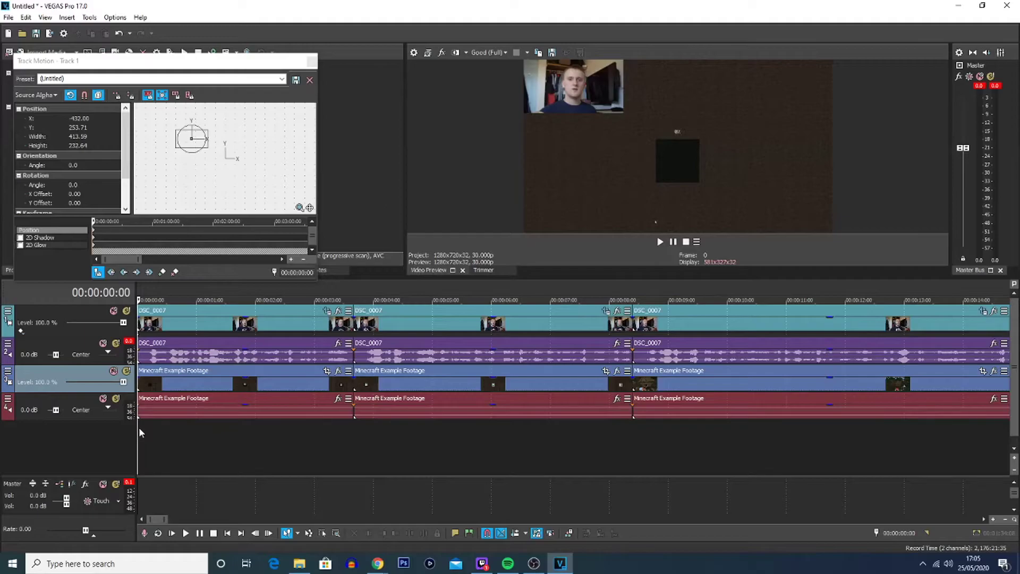
{"action": "key", "text": "space"}
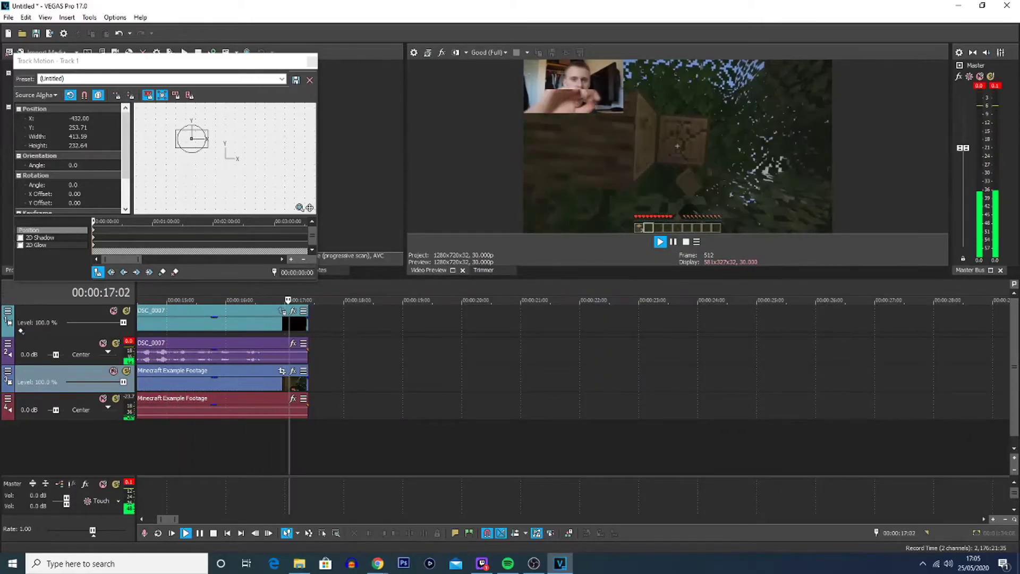
{"action": "key", "text": "space"}
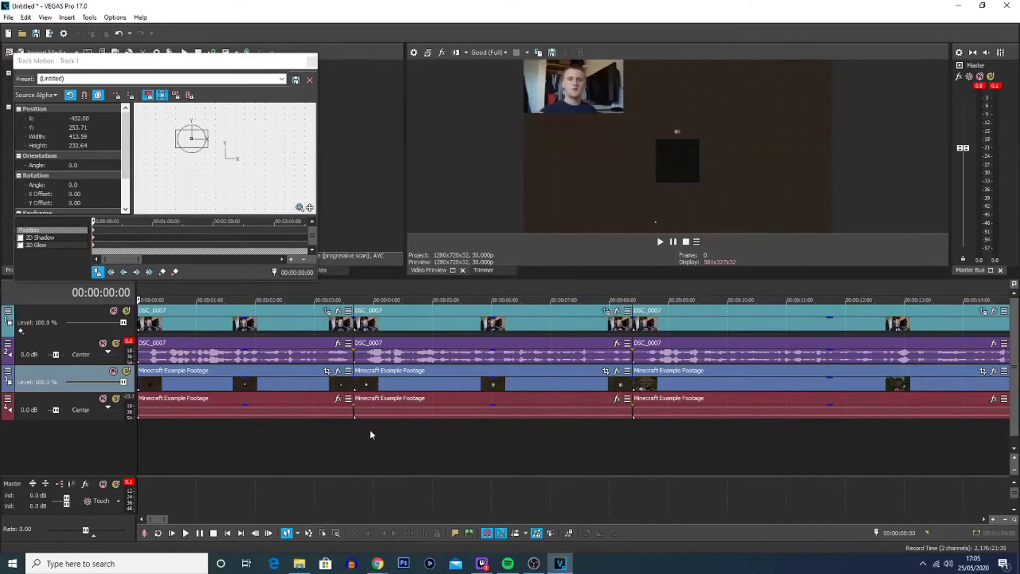
{"action": "scroll", "coordinate": [366, 428], "scroll_direction": "down", "scroll_amount": 3}
{"action": "scroll", "coordinate": [247, 417], "scroll_direction": "up", "scroll_amount": 2}
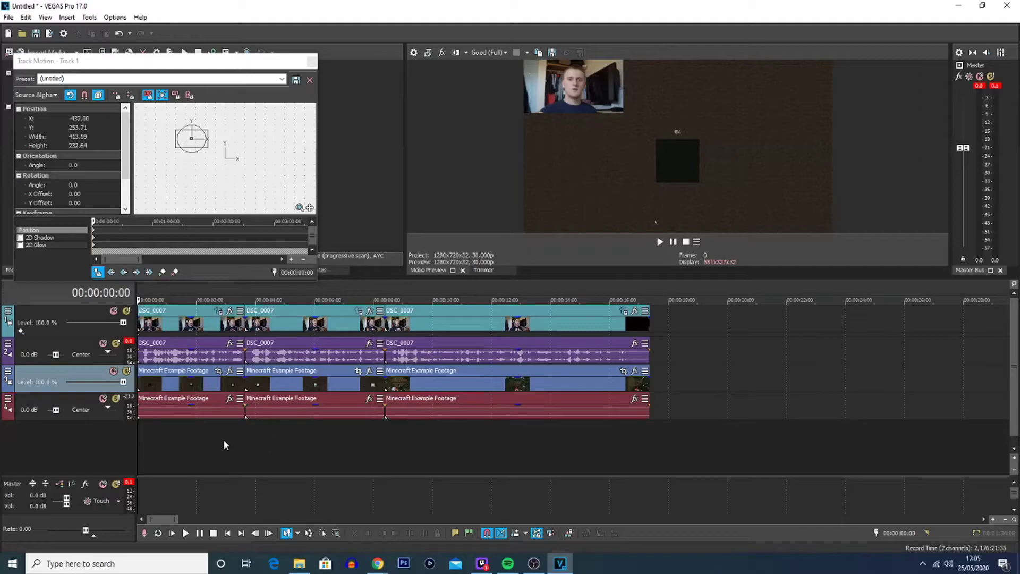
{"action": "left_click", "coordinate": [151, 430]}
{"action": "left_click", "coordinate": [160, 423]}
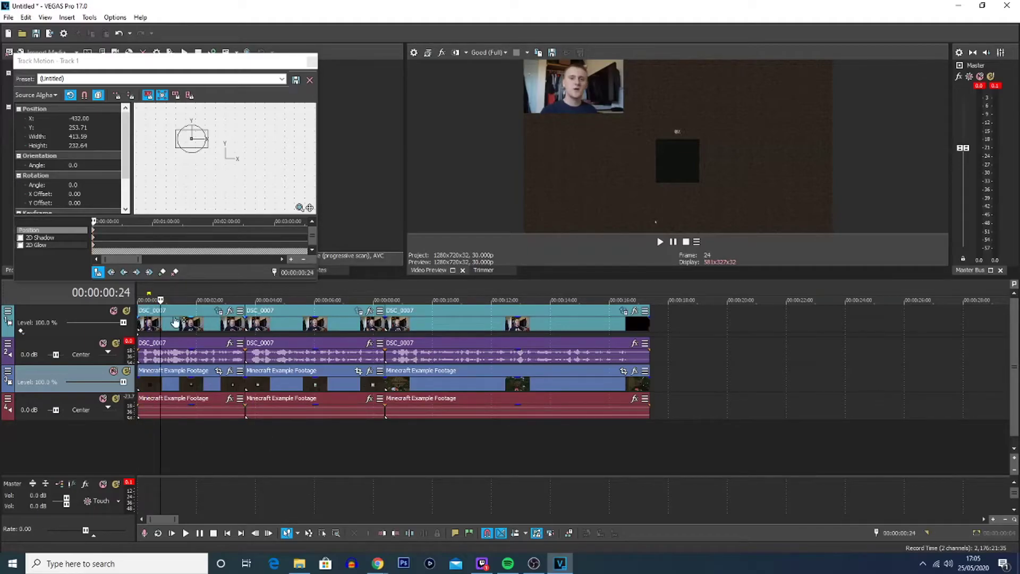
{"action": "key", "text": "space"}
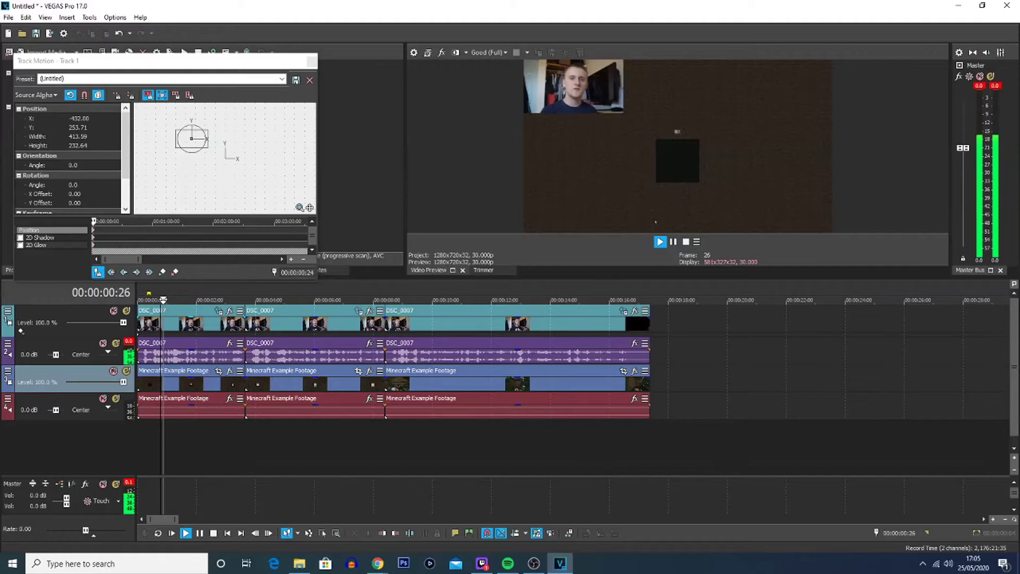
{"action": "key", "text": "Return"}
{"action": "left_click", "coordinate": [232, 426]}
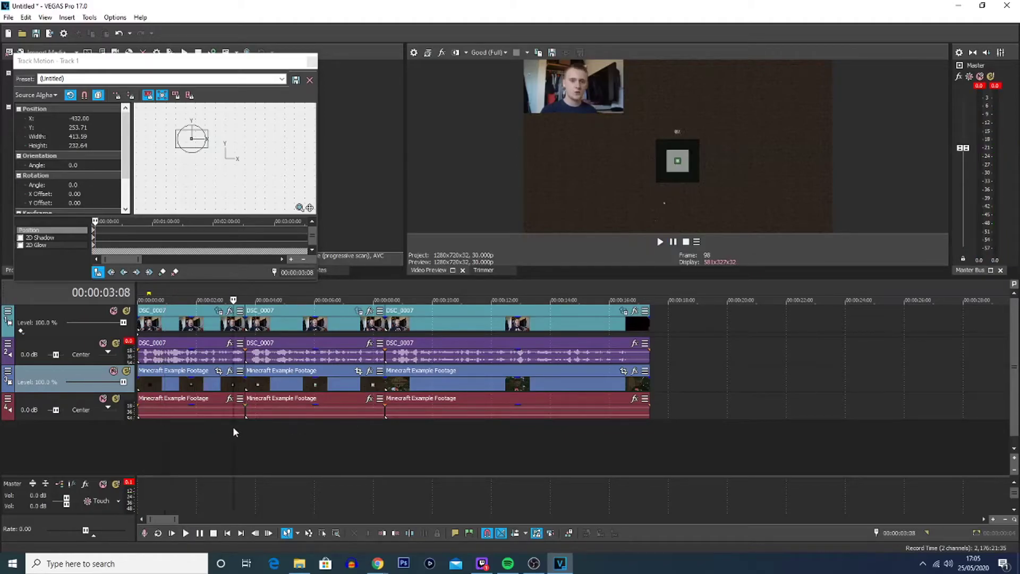
{"action": "left_click", "coordinate": [370, 434]}
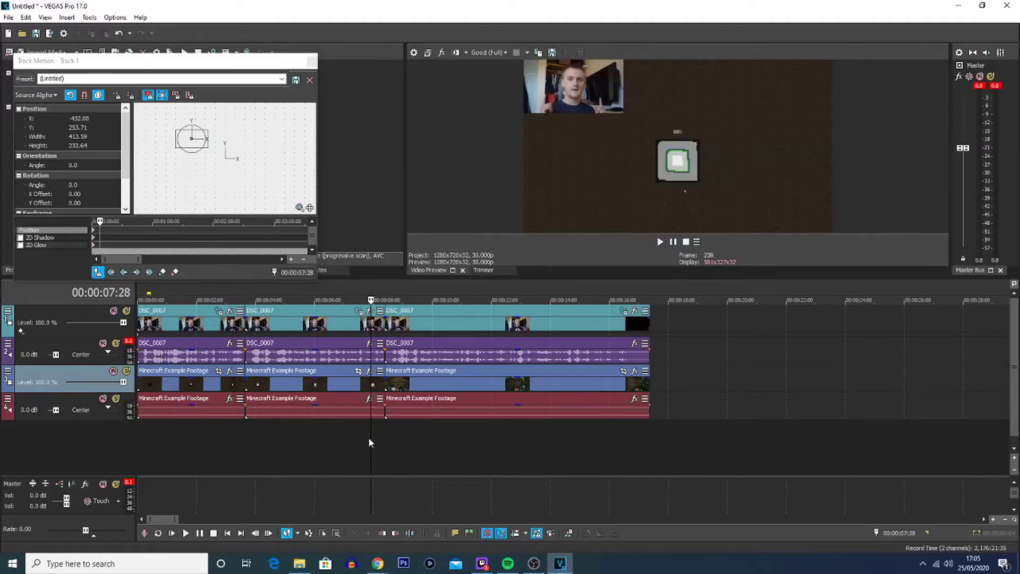
{"action": "left_click", "coordinate": [362, 441]}
{"action": "key", "text": "space"}
{"action": "key", "text": "space"}
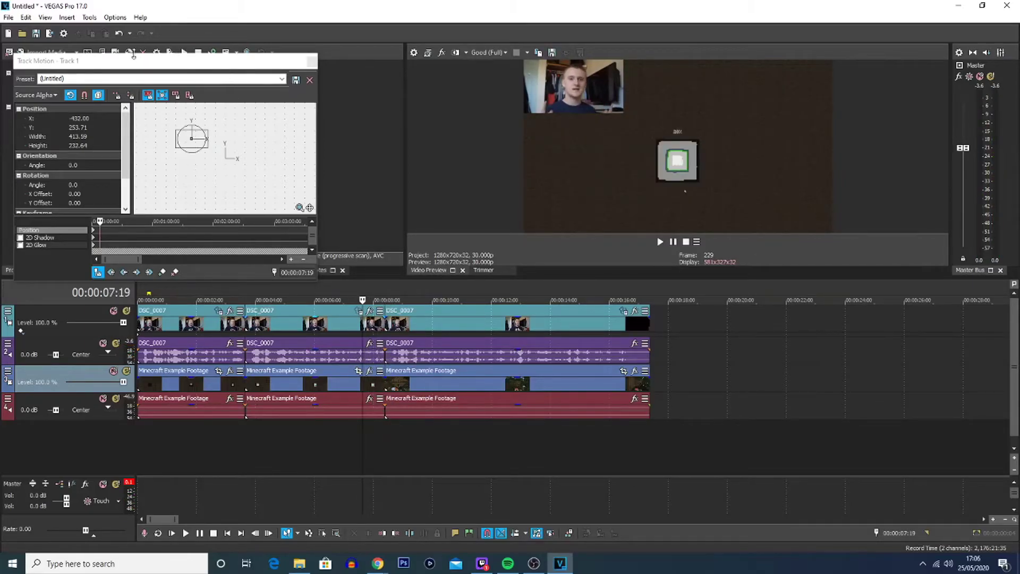
Move the webcam Track Motion window aside to reveal the media bin and enable Sync Cursor.
{"action": "left_click_drag", "start_coordinate": [133, 54], "coordinate": [258, 64]}
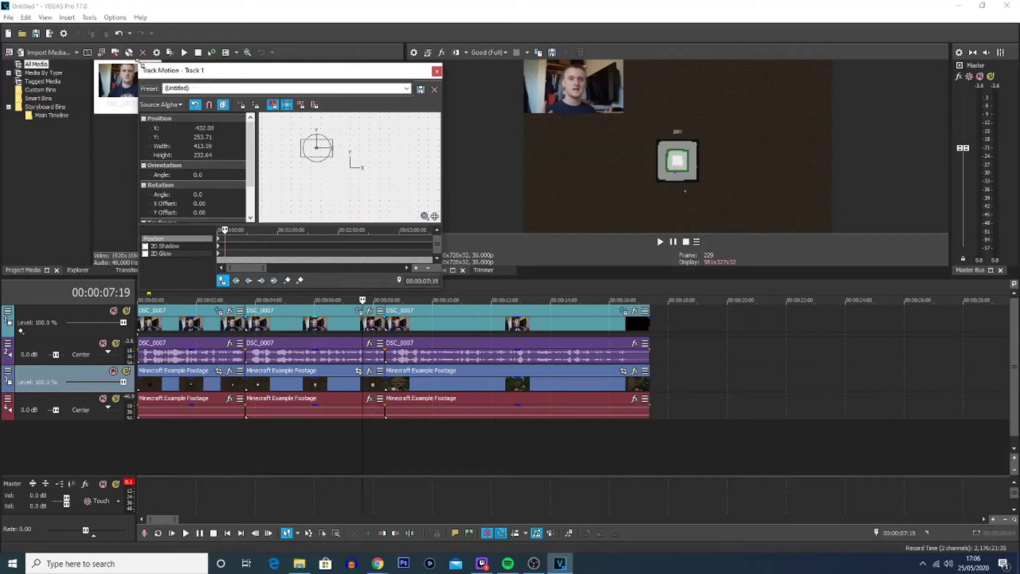
{"action": "left_click_drag", "start_coordinate": [142, 63], "coordinate": [128, 24]}
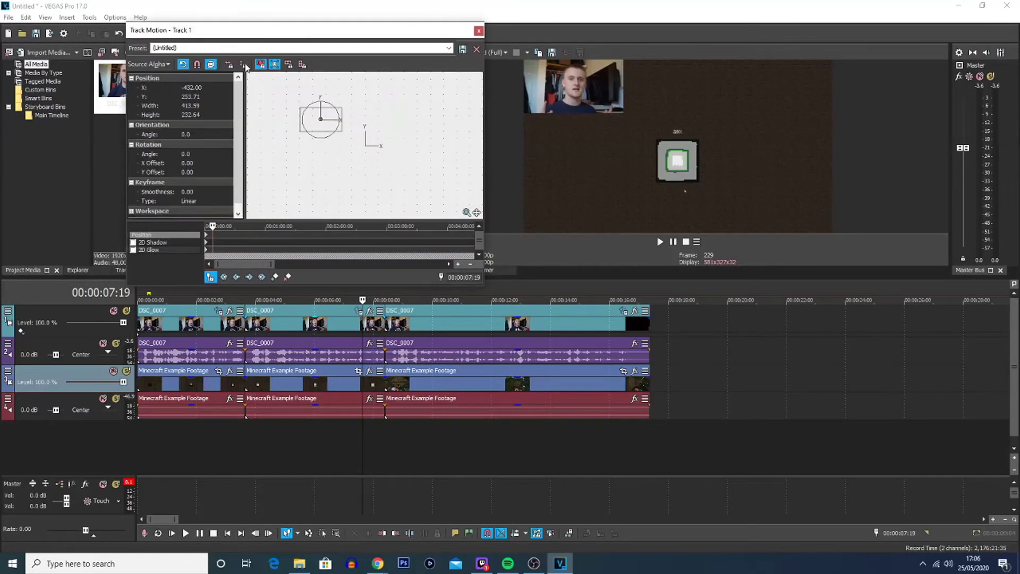
{"action": "left_click", "coordinate": [8, 312]}
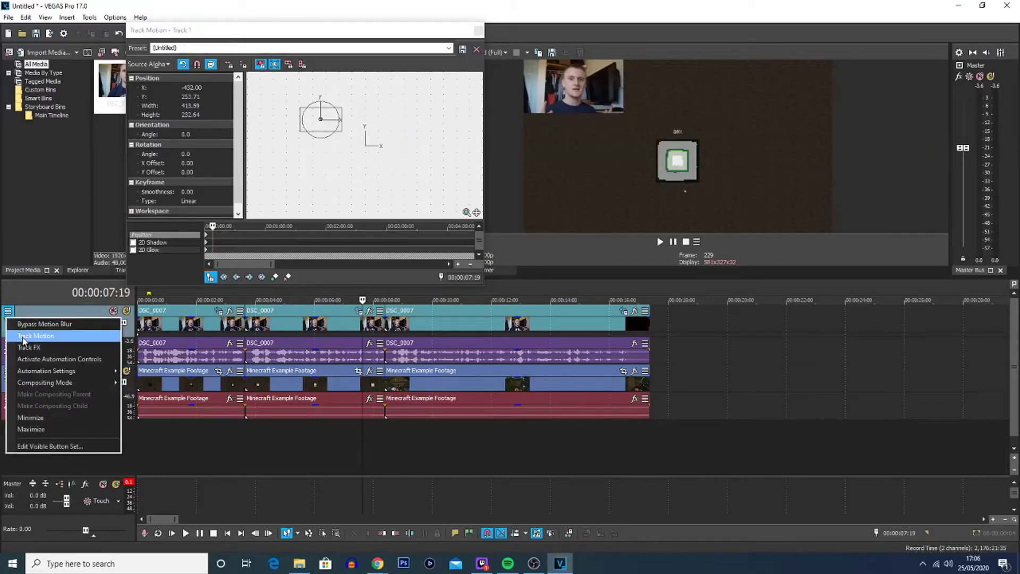
{"action": "left_click_drag", "start_coordinate": [218, 31], "coordinate": [193, 24]}
{"action": "left_click", "coordinate": [185, 269]}
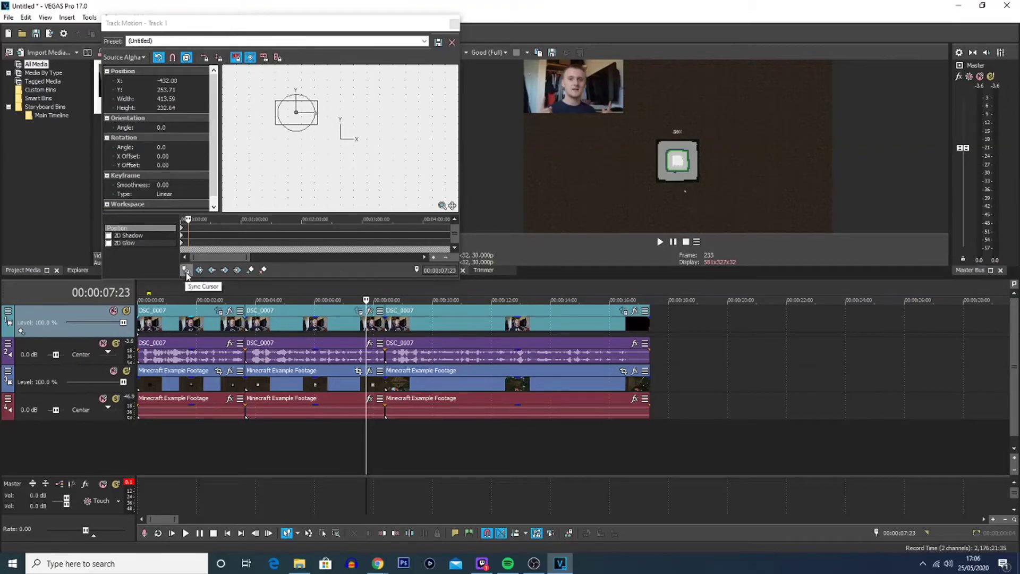
{"action": "left_click", "coordinate": [186, 270]}
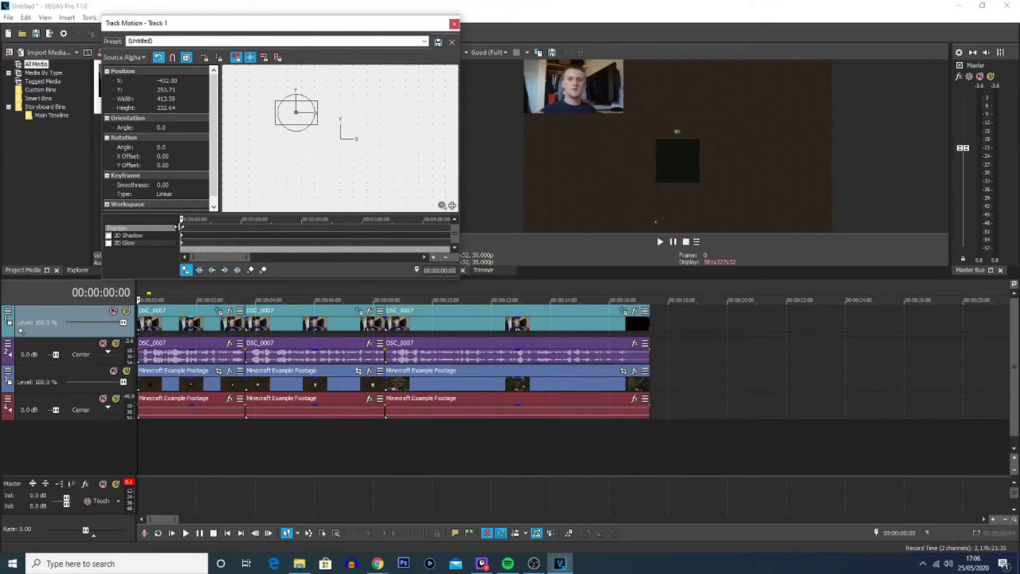
Play the project briefly from the start, then return focus to the motion frame box.
{"action": "left_click", "coordinate": [137, 300]}
{"action": "key", "text": "space"}
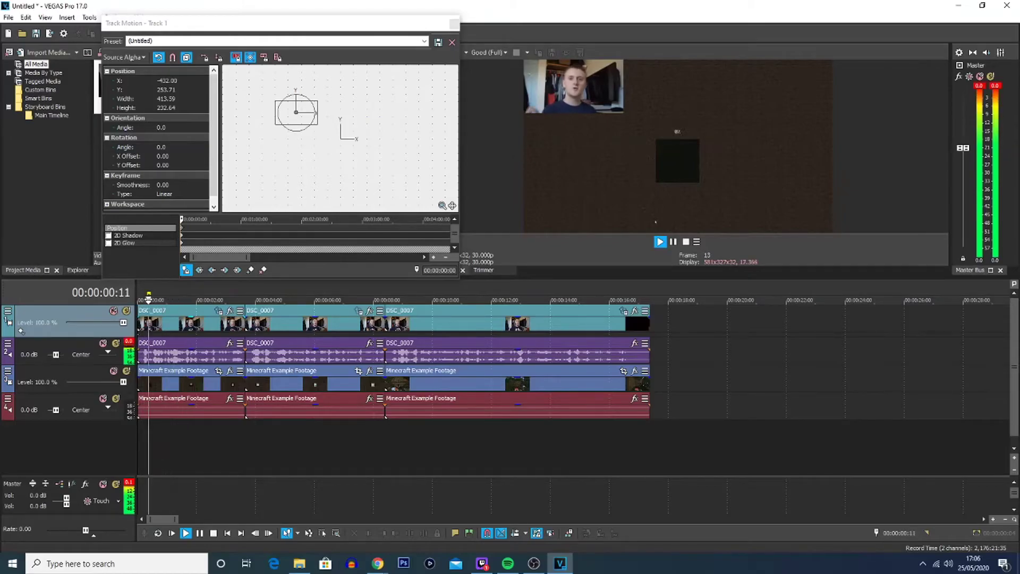
{"action": "key", "text": "space"}
{"action": "left_click", "coordinate": [190, 216]}
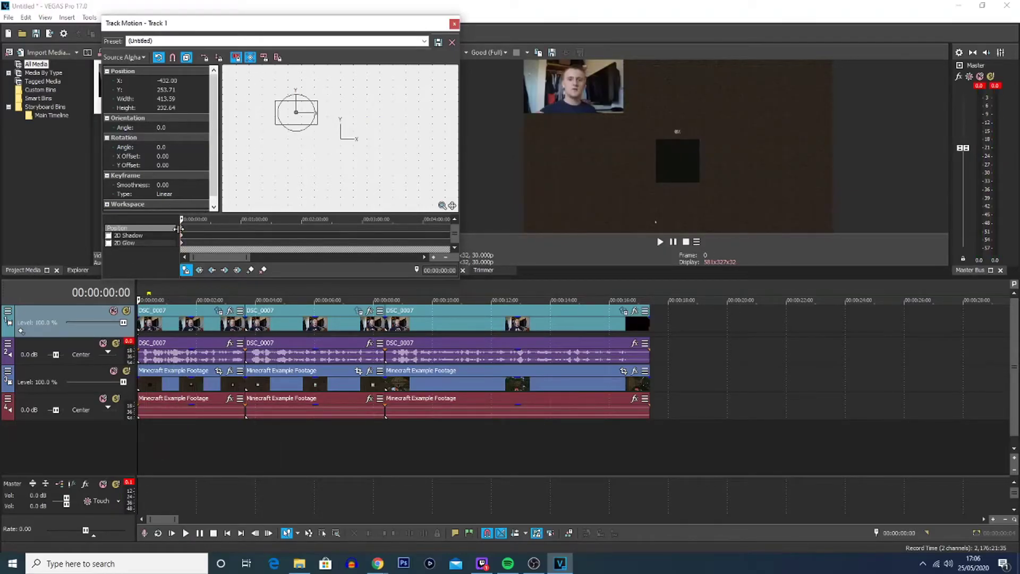
{"action": "right_click", "coordinate": [305, 124]}
Restore the webcam box to full 1280×720, preview from 8 seconds, and add a keyframe there.
{"action": "left_click", "coordinate": [343, 145]}
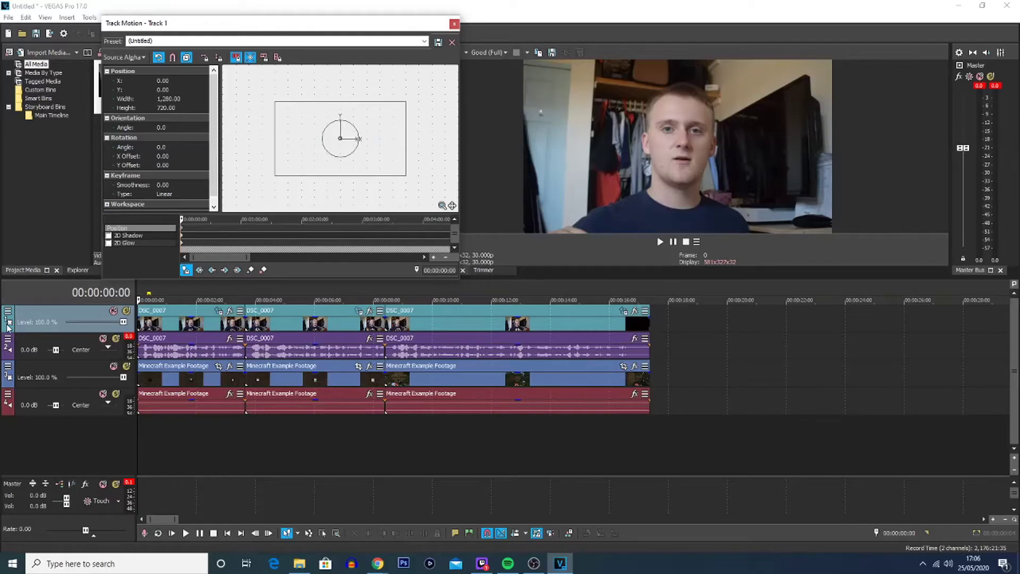
{"action": "left_click", "coordinate": [373, 435]}
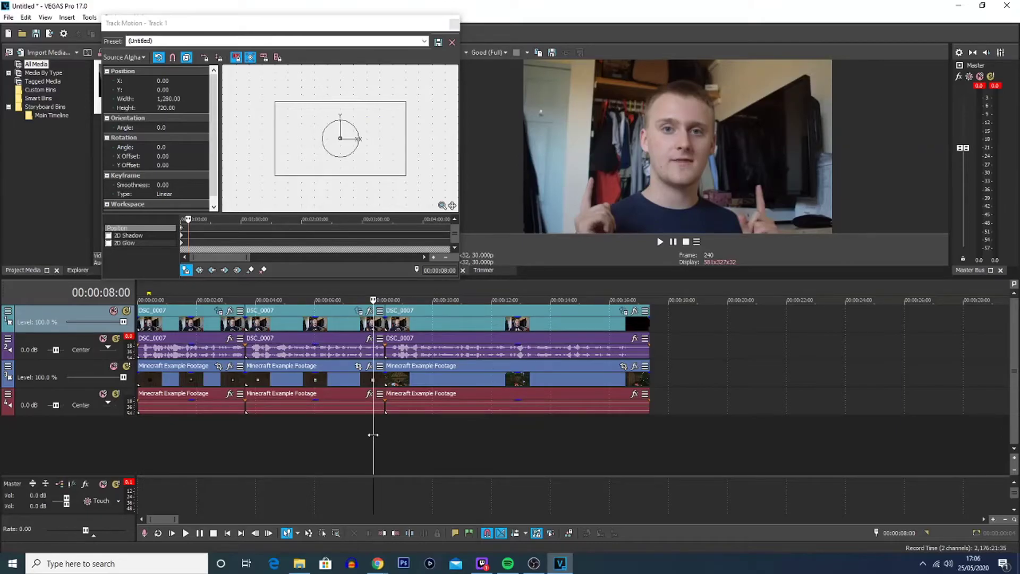
{"action": "key", "text": "space"}
{"action": "key", "text": "space"}
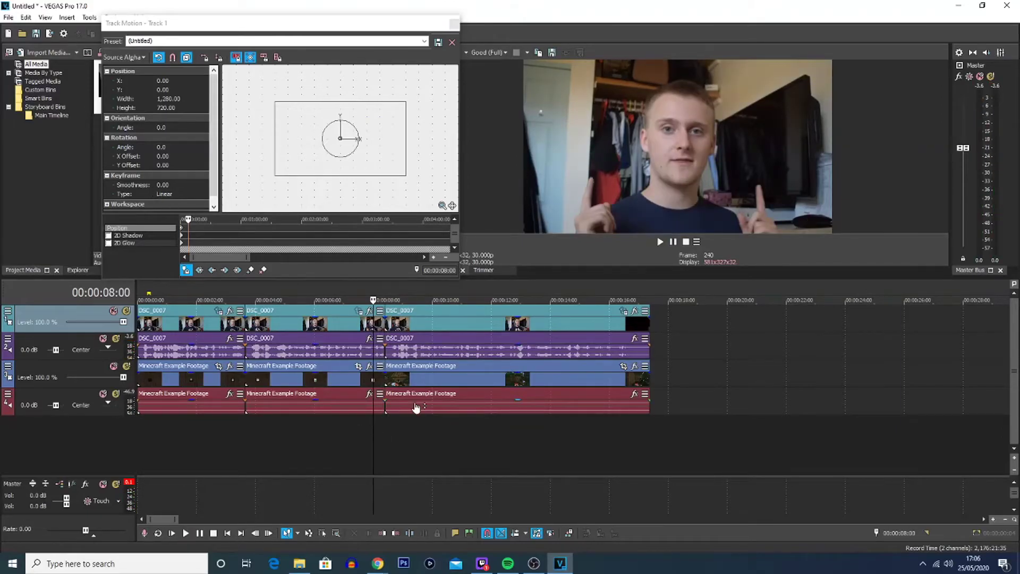
{"action": "key", "text": "space"}
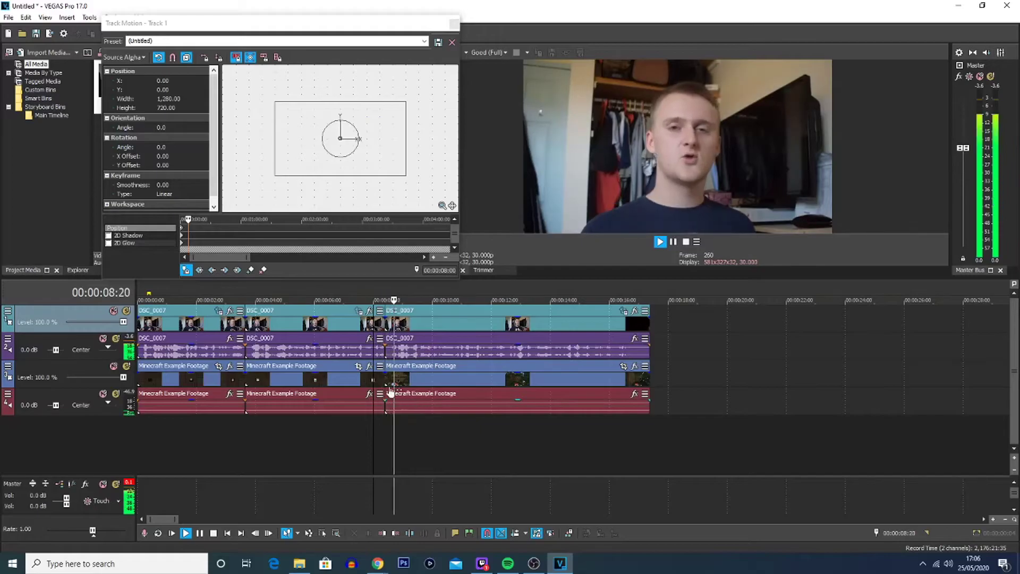
{"action": "key", "text": "space"}
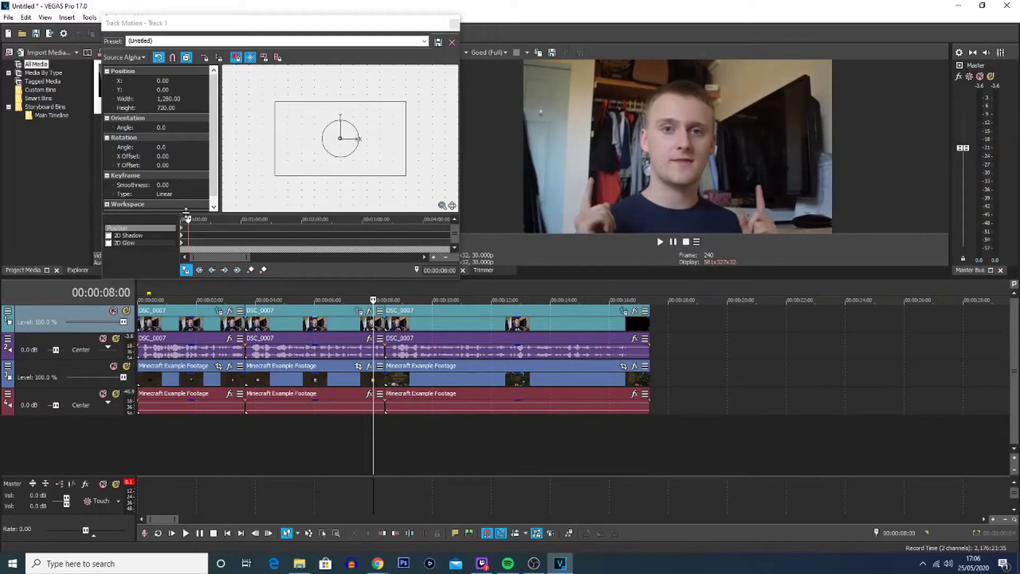
{"action": "left_click", "coordinate": [252, 273]}
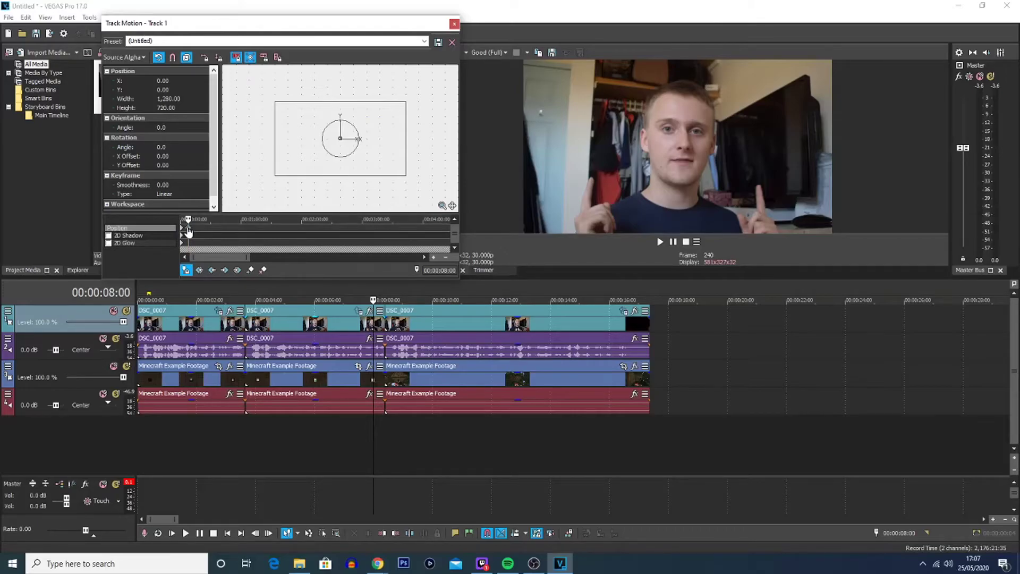
At 8:12, shrink the webcam frame and move it into the top-left corner.
{"action": "left_click", "coordinate": [379, 426]}
{"action": "key", "text": "Right"}
{"action": "key", "text": "Right"}
{"action": "key", "text": "Right"}
{"action": "key", "text": "Right"}
{"action": "key", "text": "Right"}
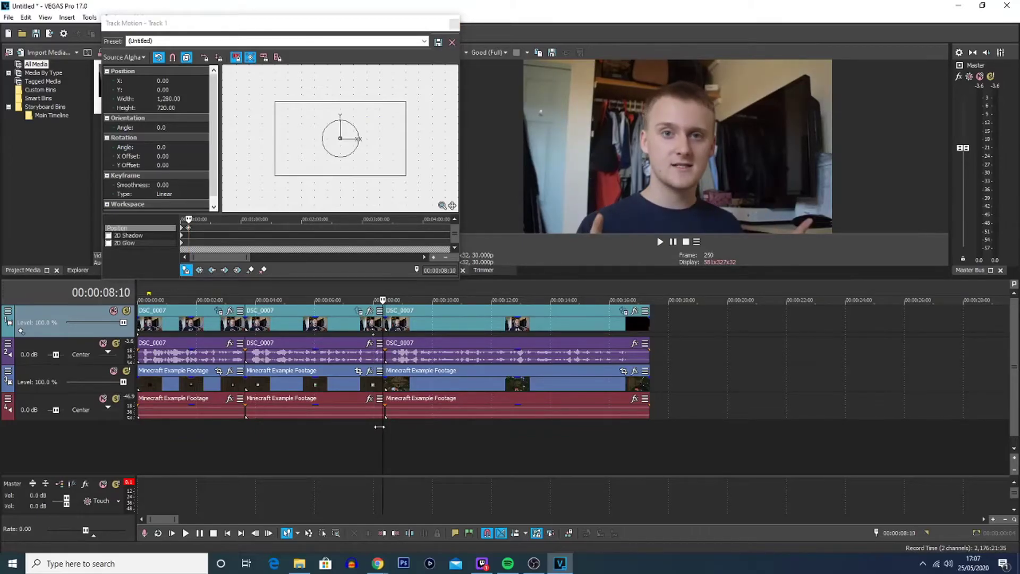
{"action": "key", "text": "Left"}
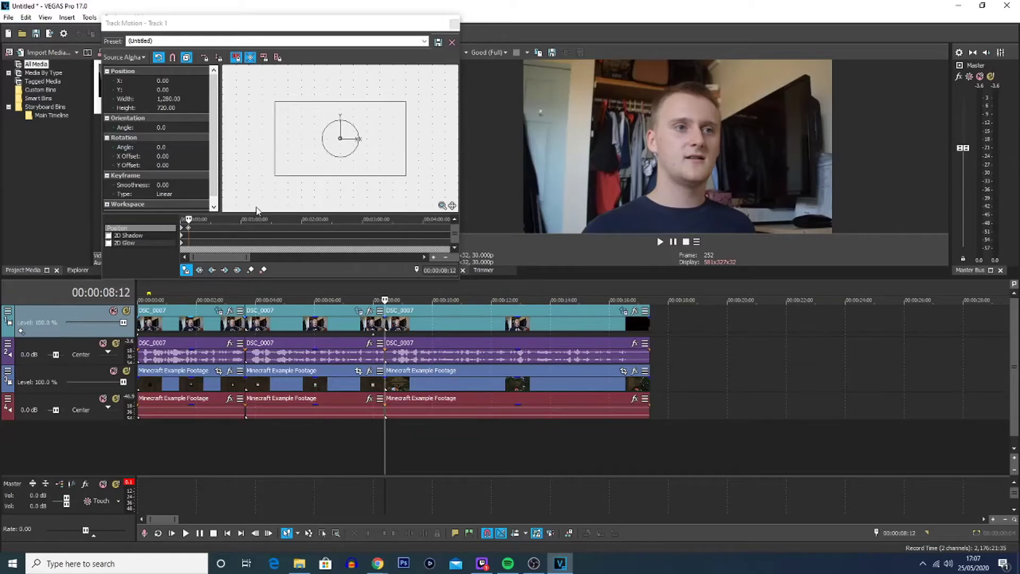
{"action": "left_click_drag", "start_coordinate": [407, 104], "coordinate": [388, 112]}
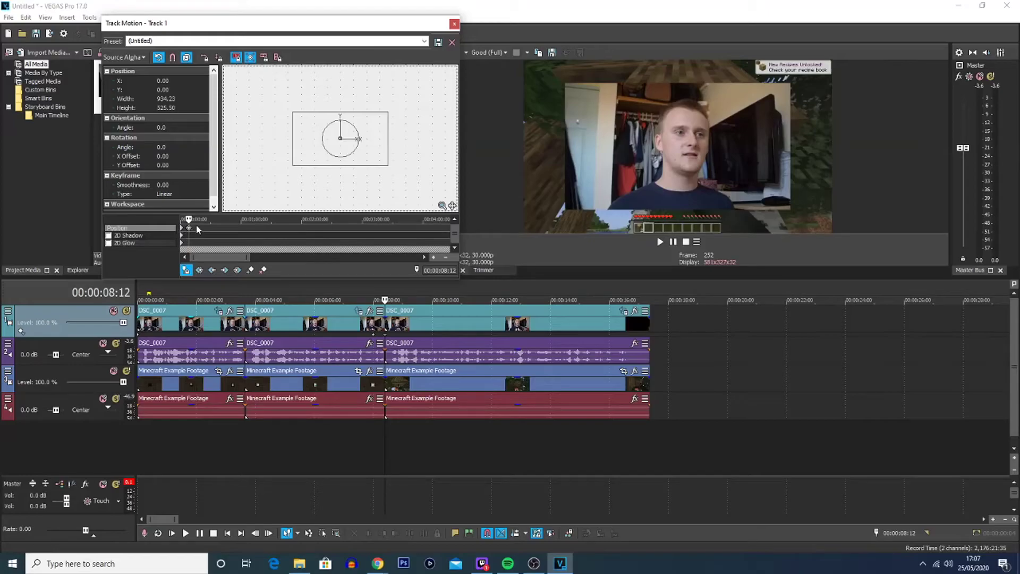
{"action": "scroll", "coordinate": [195, 231], "scroll_direction": "down", "scroll_amount": 4}
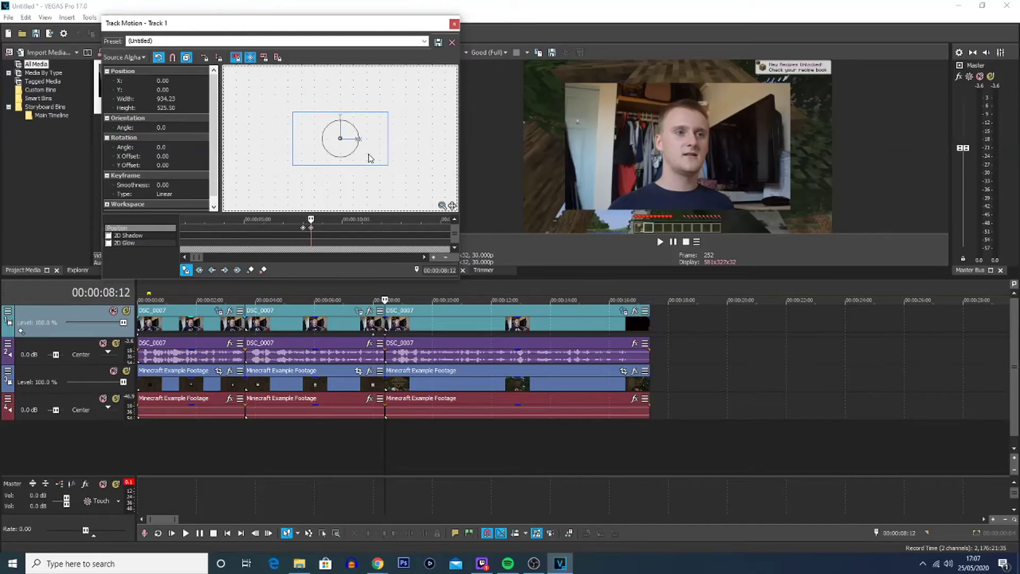
{"action": "left_click_drag", "start_coordinate": [370, 158], "coordinate": [356, 158]}
{"action": "left_click_drag", "start_coordinate": [374, 112], "coordinate": [309, 112]}
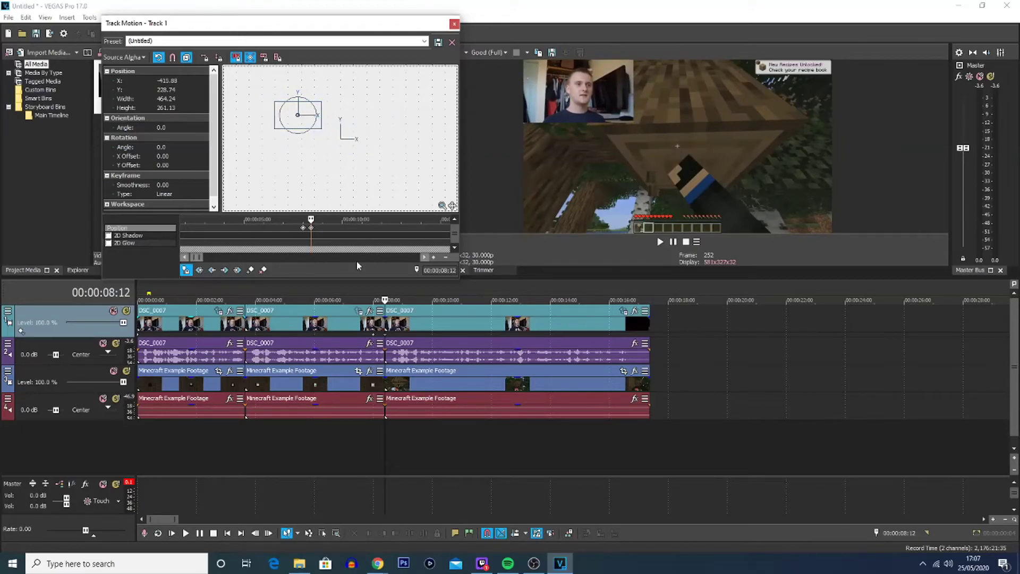
{"action": "left_click", "coordinate": [138, 432]}
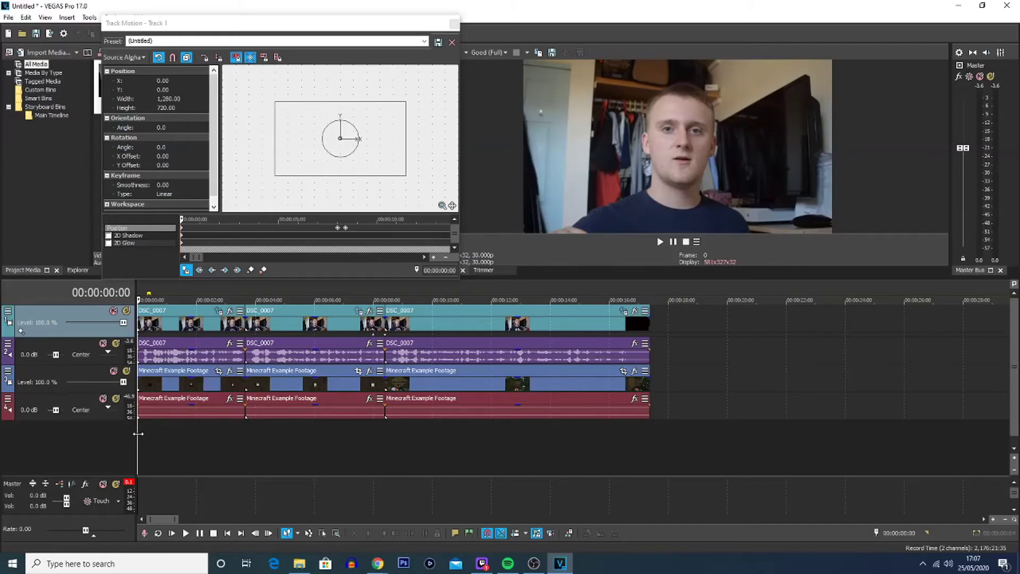
{"action": "key", "text": "space"}
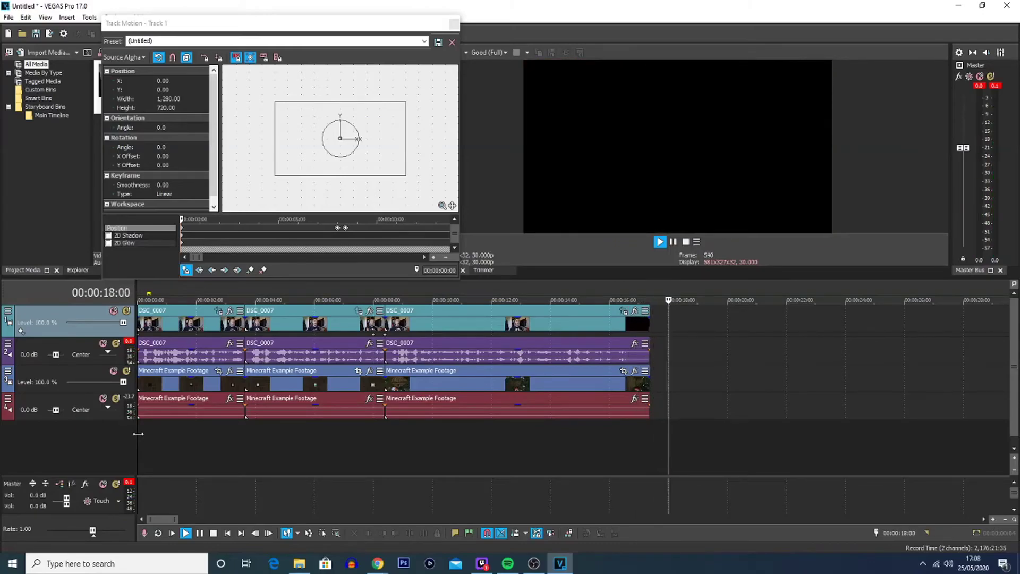
{"action": "key", "text": "space"}
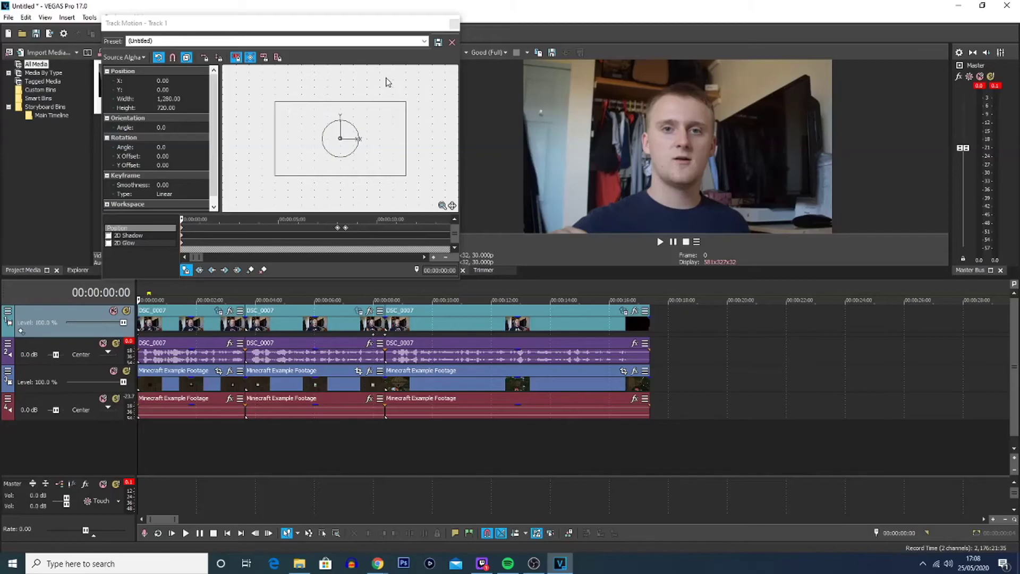
Scrub the webcam animation and try moving the 8:12 frame box, undoing an accidental rotation.
{"action": "left_click", "coordinate": [266, 219]}
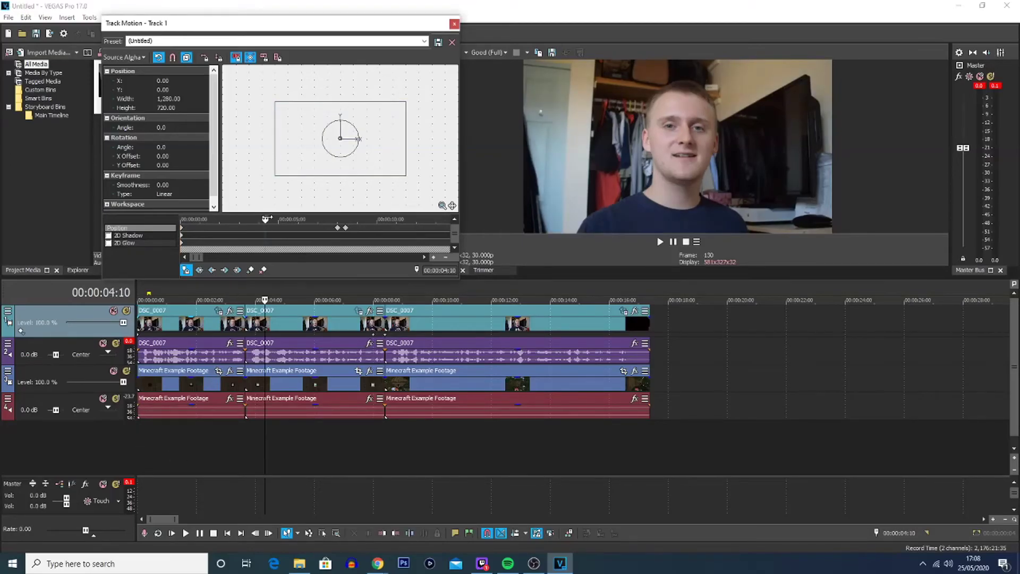
{"action": "left_click_drag", "start_coordinate": [266, 218], "coordinate": [345, 219]}
{"action": "left_click_drag", "start_coordinate": [311, 116], "coordinate": [393, 164]}
{"action": "scroll", "coordinate": [350, 181], "scroll_direction": "up", "scroll_amount": 2}
{"action": "key", "text": "ctrl+z"}
{"action": "key", "text": "ctrl+z"}
{"action": "key", "text": "ctrl+z"}
{"action": "key", "text": "ctrl+z"}
{"action": "key", "text": "ctrl+z"}
{"action": "key", "text": "ctrl+z"}
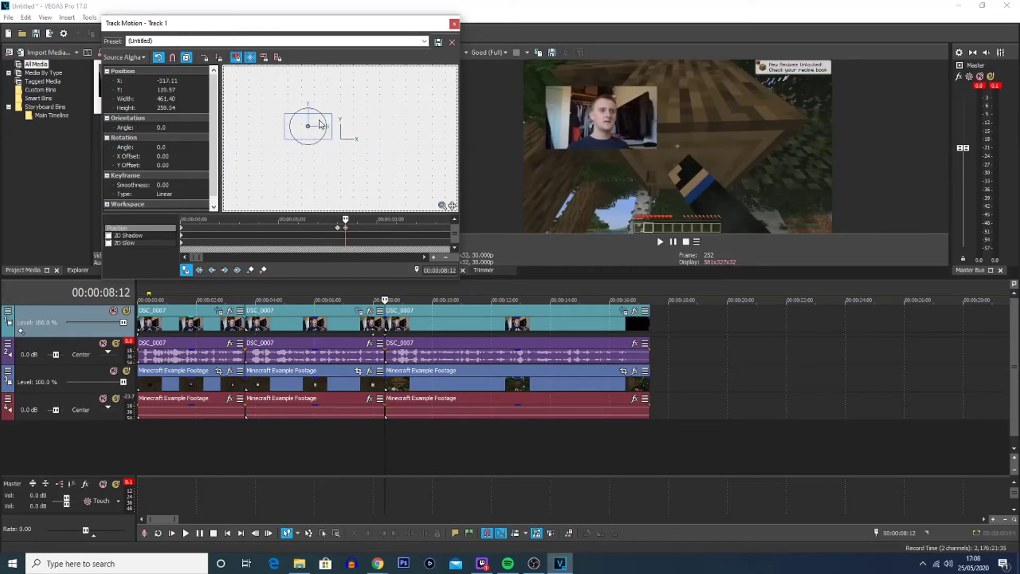
{"action": "left_click_drag", "start_coordinate": [320, 125], "coordinate": [346, 88]}
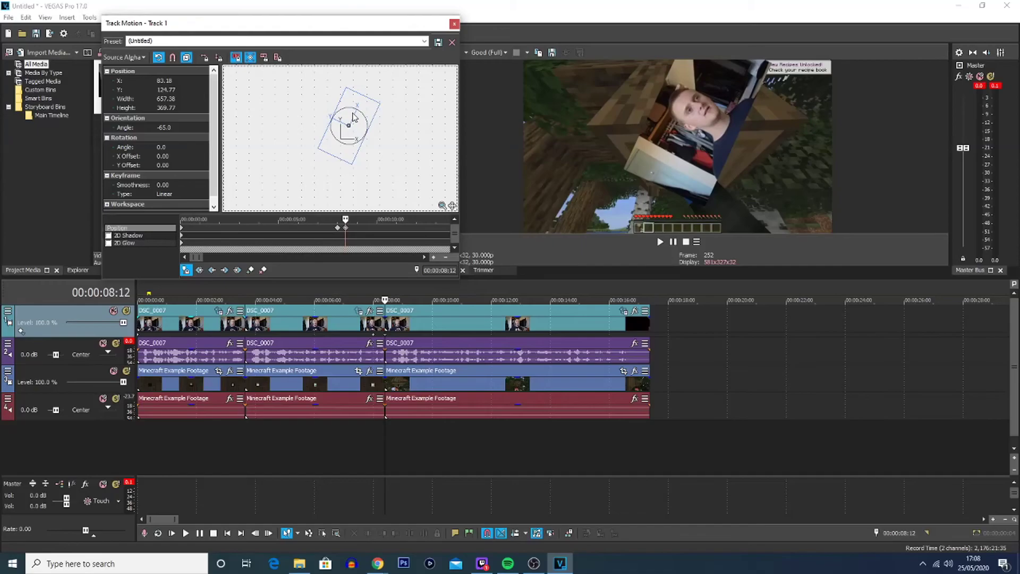
Restore the box, then shrink it to 504.58×283.83 and place it top-left.
{"action": "right_click", "coordinate": [353, 106]}
{"action": "left_click", "coordinate": [378, 126]}
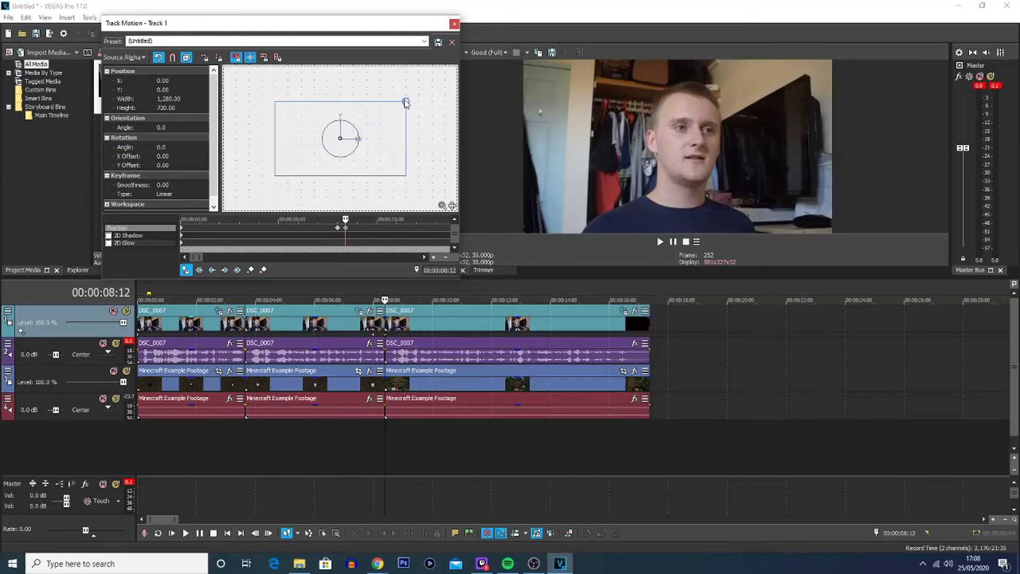
{"action": "left_click_drag", "start_coordinate": [407, 103], "coordinate": [370, 121]}
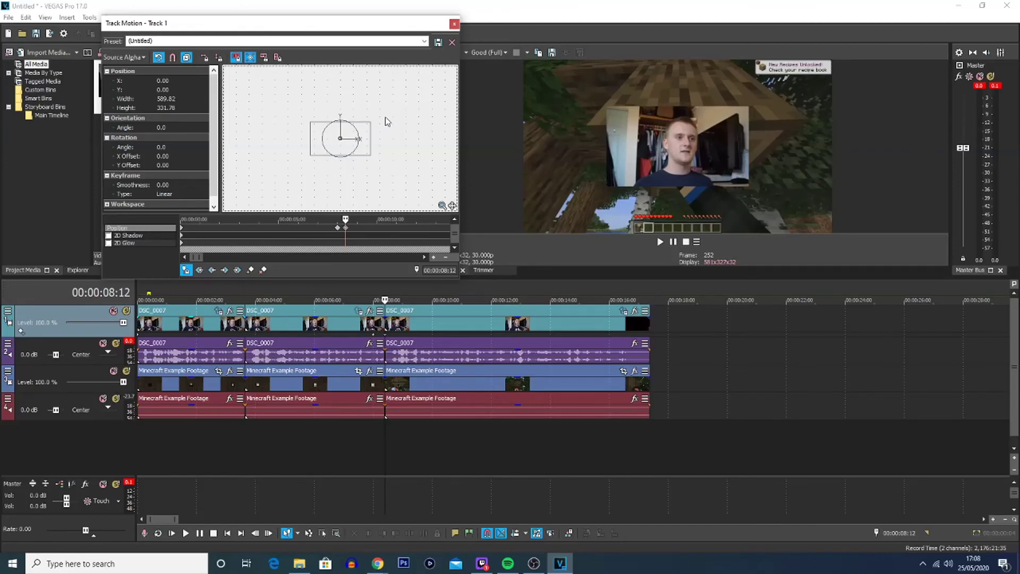
{"action": "left_click_drag", "start_coordinate": [341, 138], "coordinate": [300, 116]}
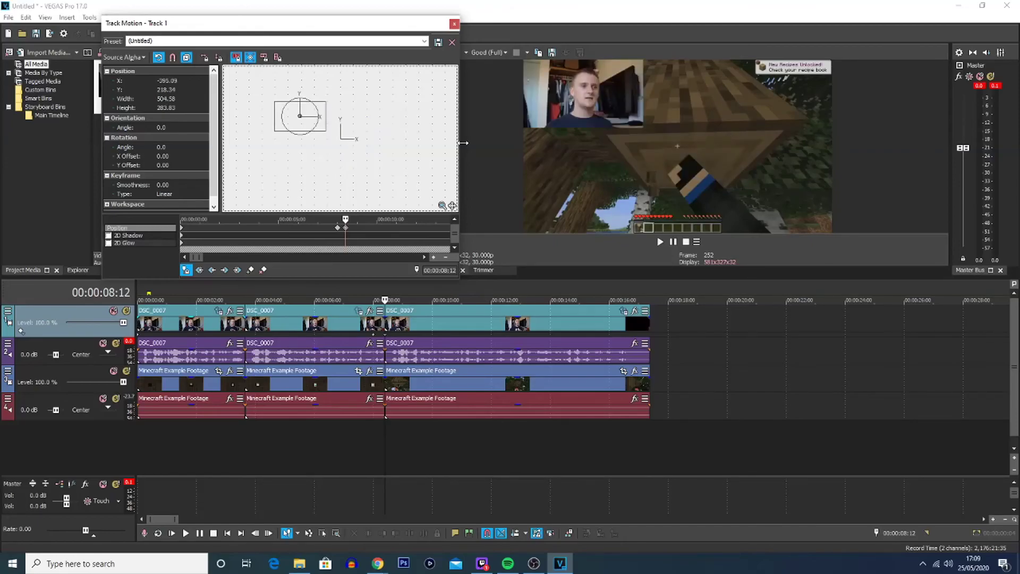